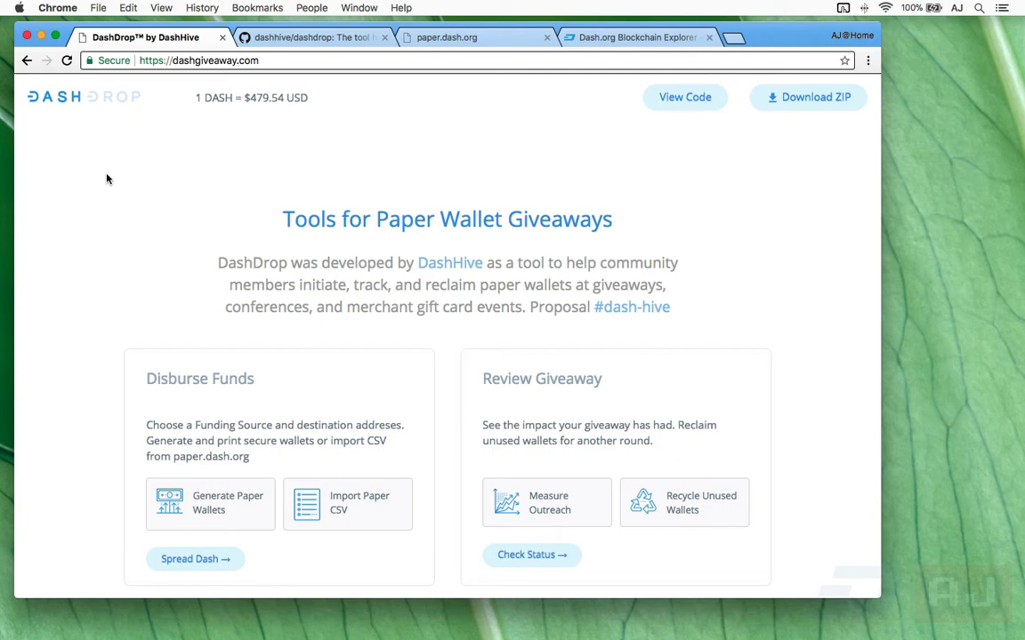
Step: Review the dashhive/dashdrop GitHub repository (77 commits, 7 branches), then switch to paper.dash.org
left_click(297, 37)
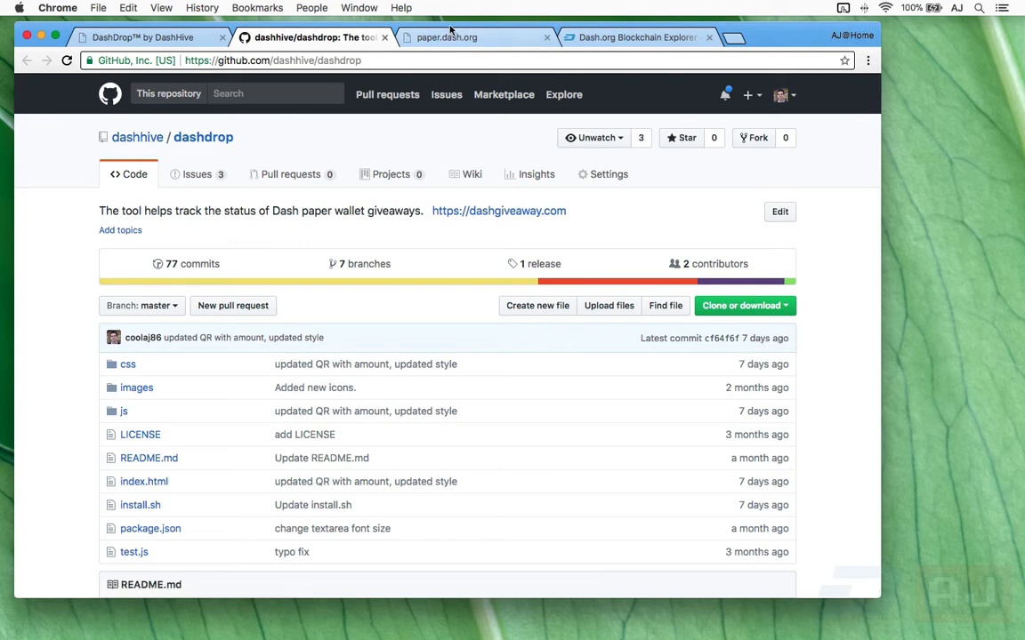
left_click(407, 33)
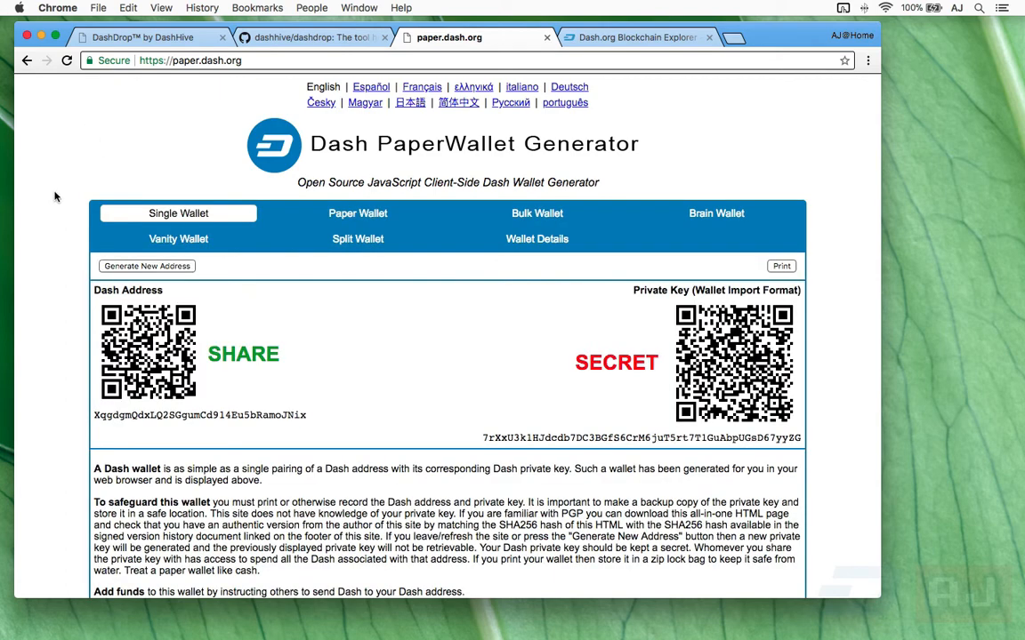
Step: Reveal the session log of generated keys from the footer and switch to the Paper Wallet view
scroll(54, 204, "down", 2)
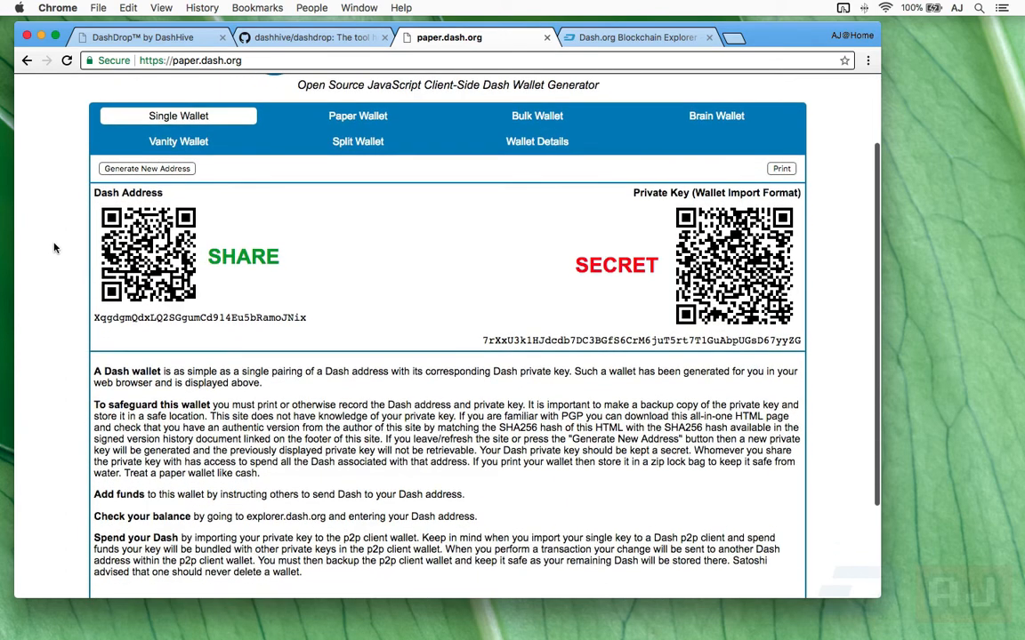
scroll(52, 286, "down", 3)
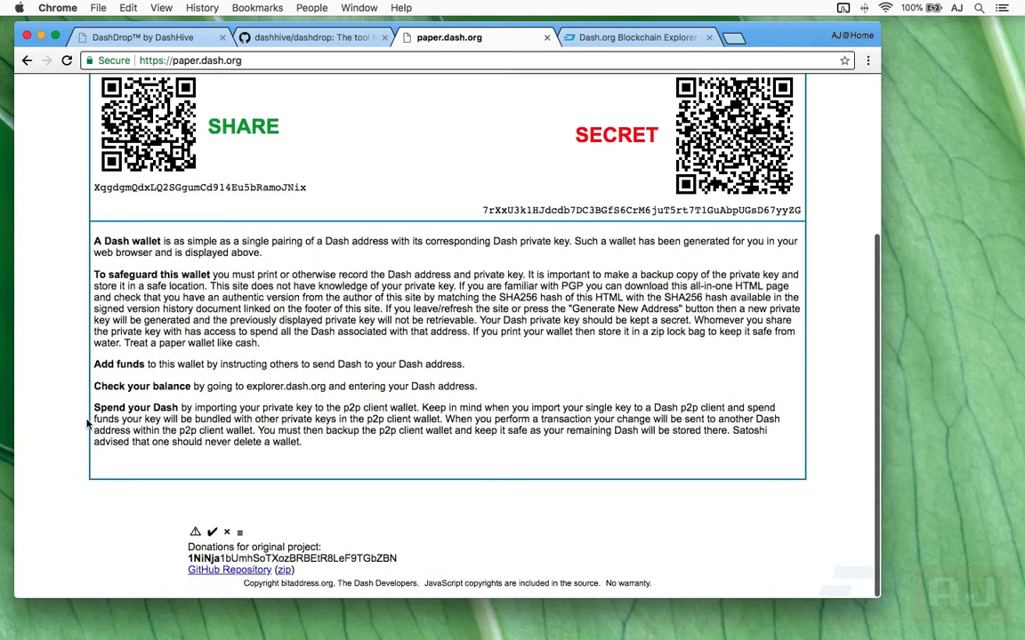
left_click(241, 534)
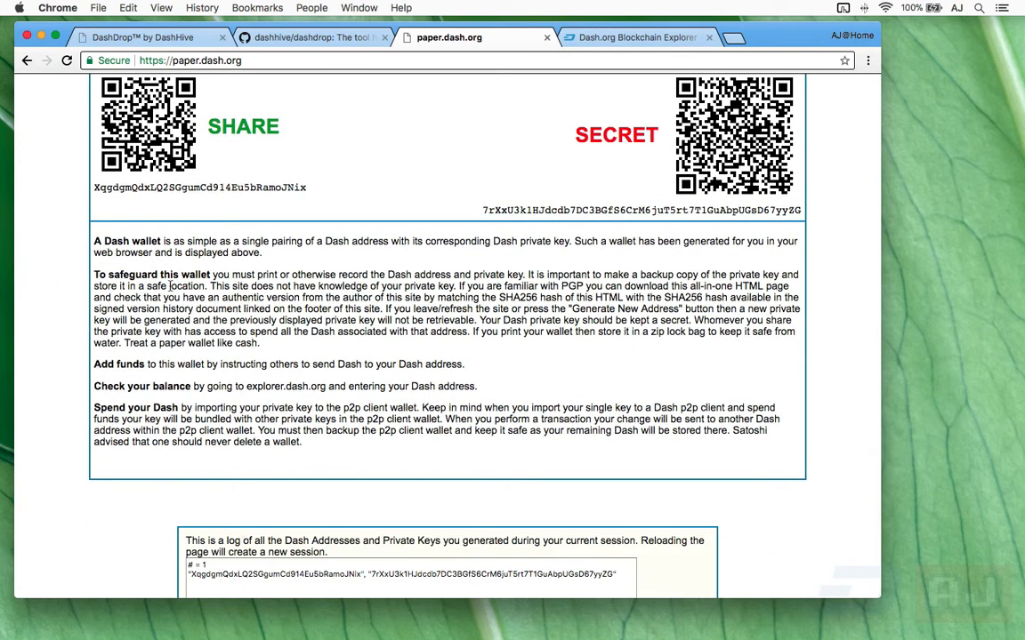
scroll(50, 231, "up", 5)
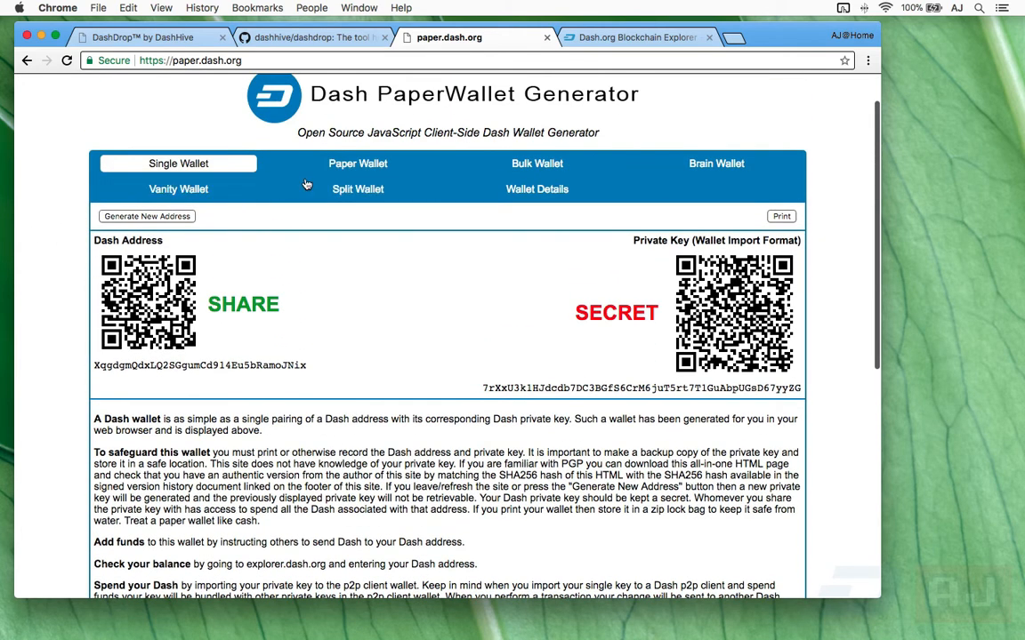
left_click(331, 164)
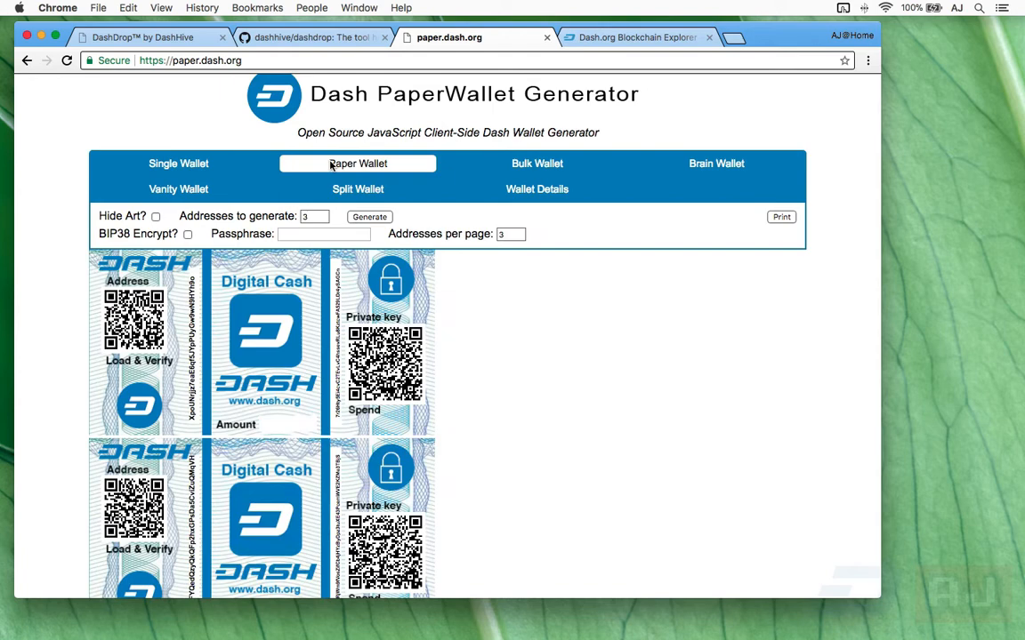
Step: Refresh the session log to list all four key pairs and select the three newest address/key pairs
left_click(310, 222)
scroll(297, 313, "down", 3)
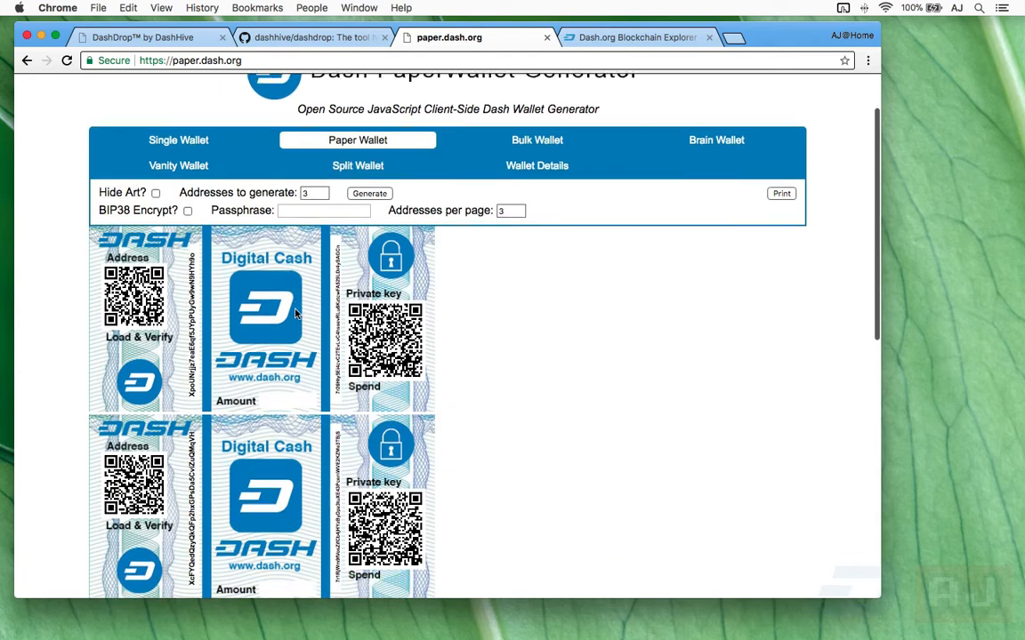
scroll(296, 314, "down", 5)
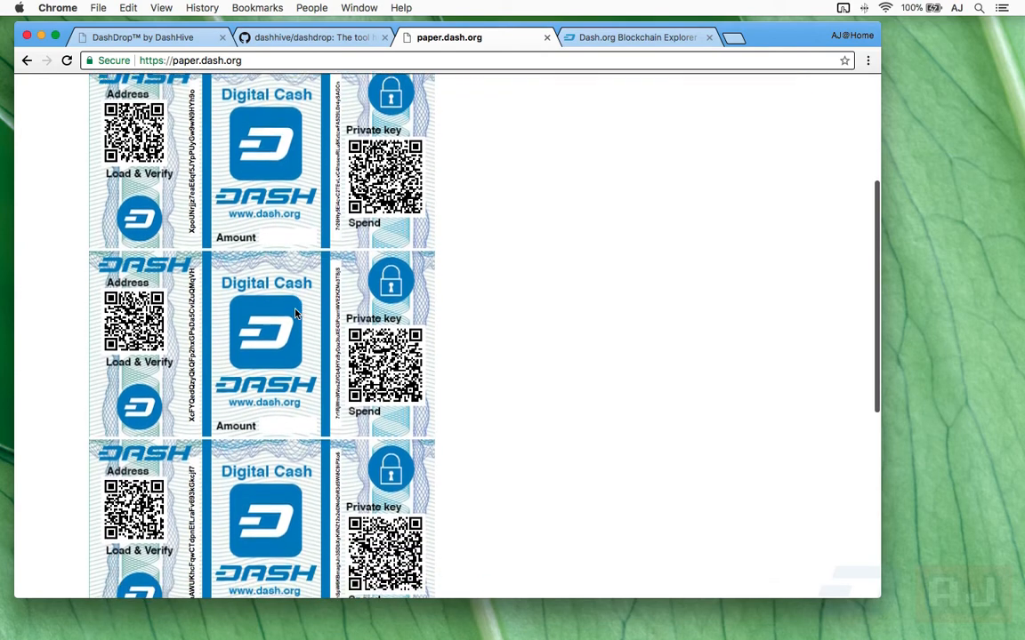
scroll(297, 313, "down", 5)
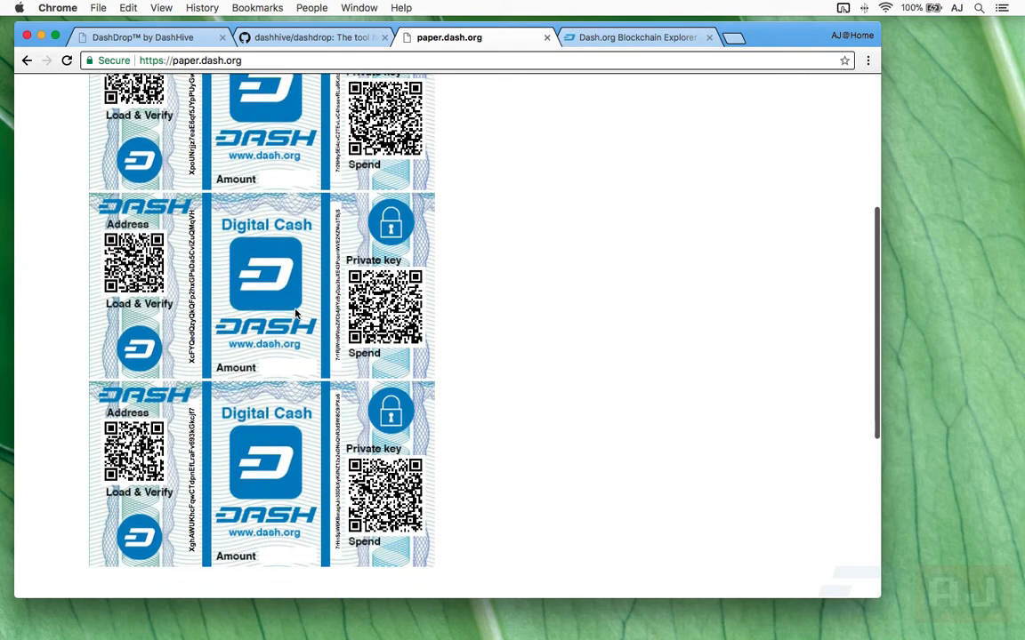
scroll(296, 313, "down", 6)
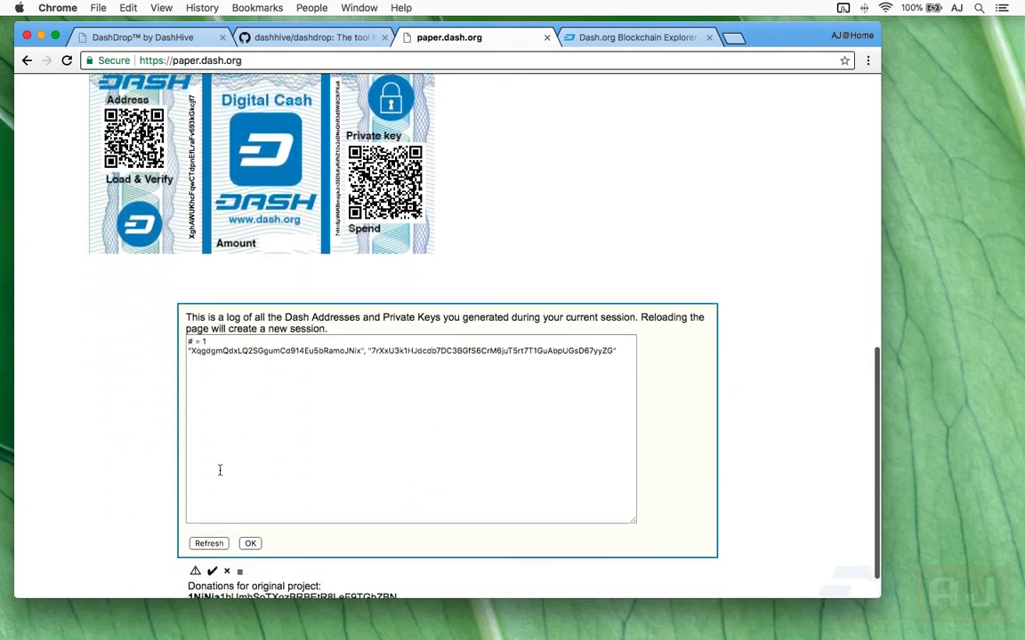
left_click(208, 544)
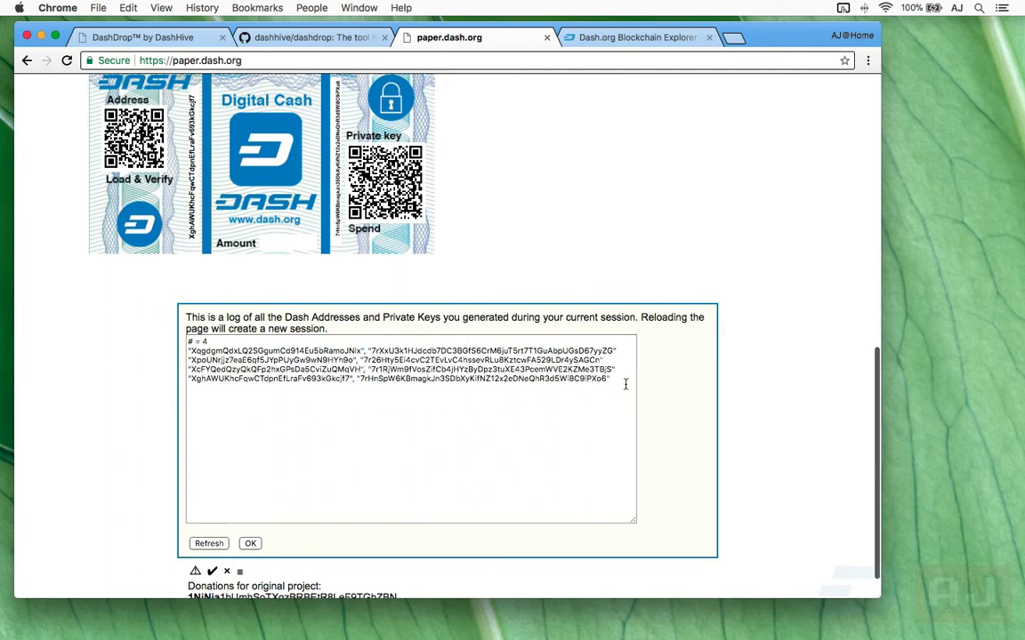
left_click_drag(612, 385, 184, 365)
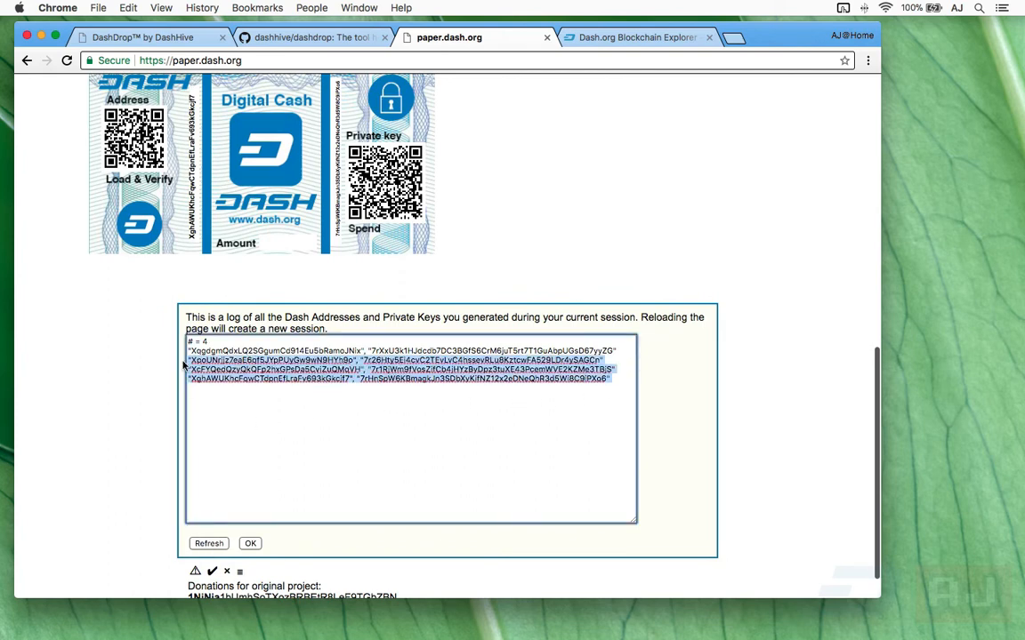
Step: Open the print preview for the three paper wallets, then cancel it
scroll(125, 316, "up", 10)
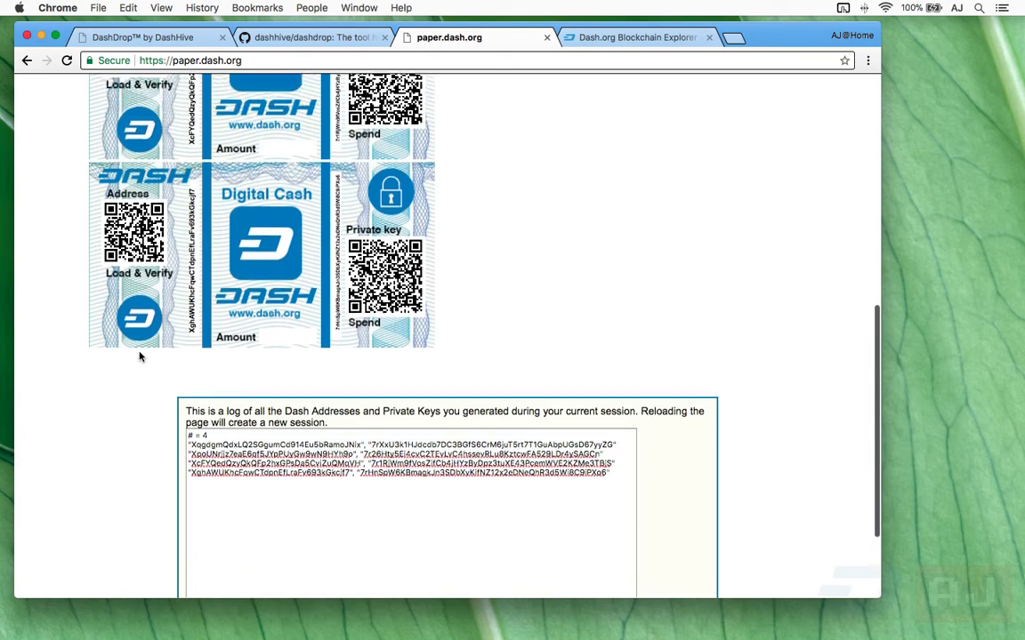
scroll(737, 201, "up", 4)
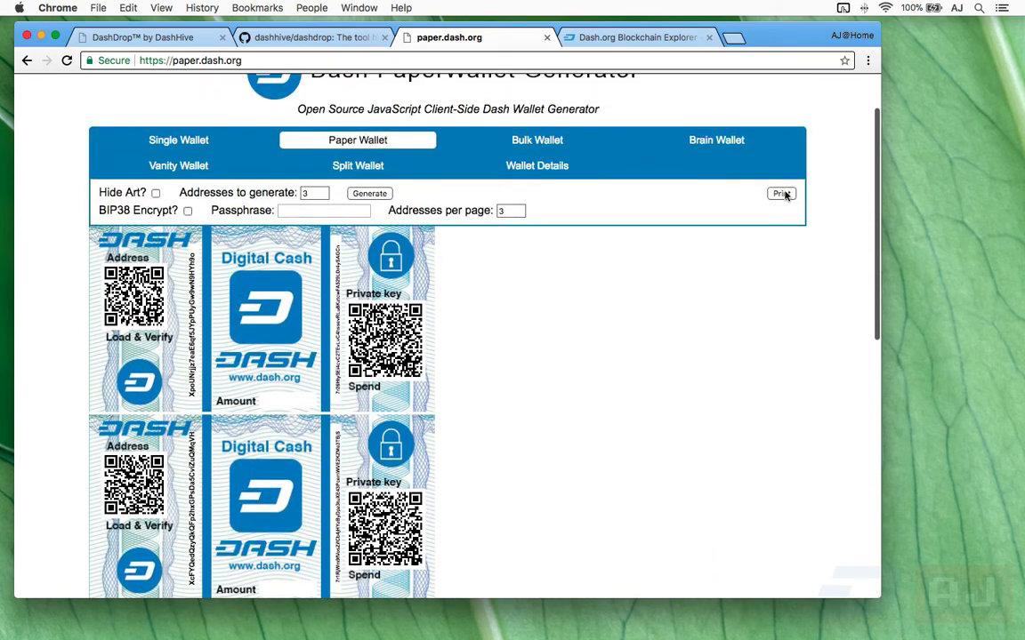
left_click(778, 193)
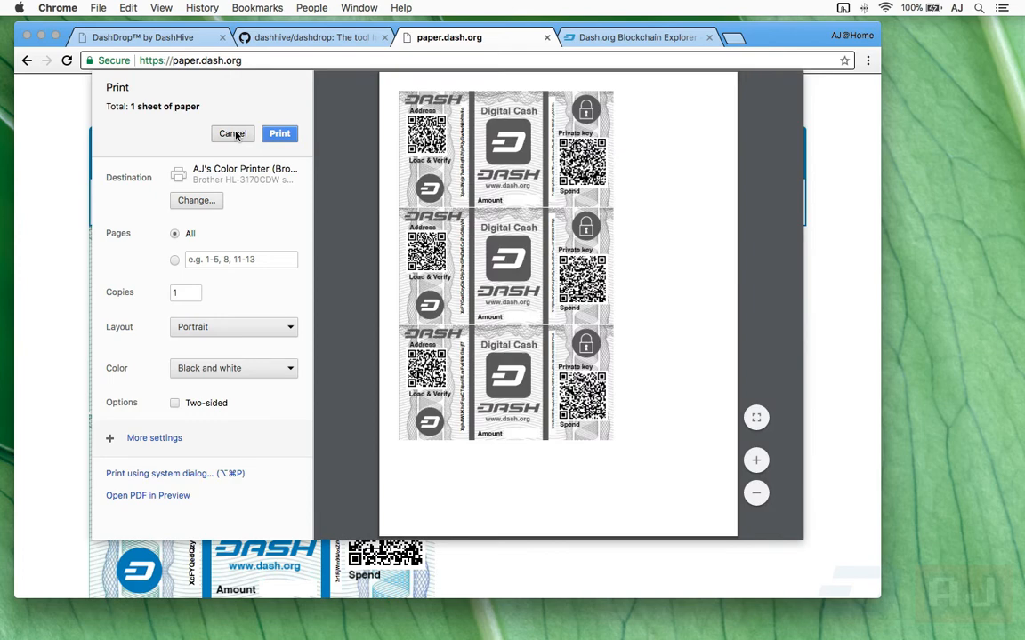
left_click(234, 133)
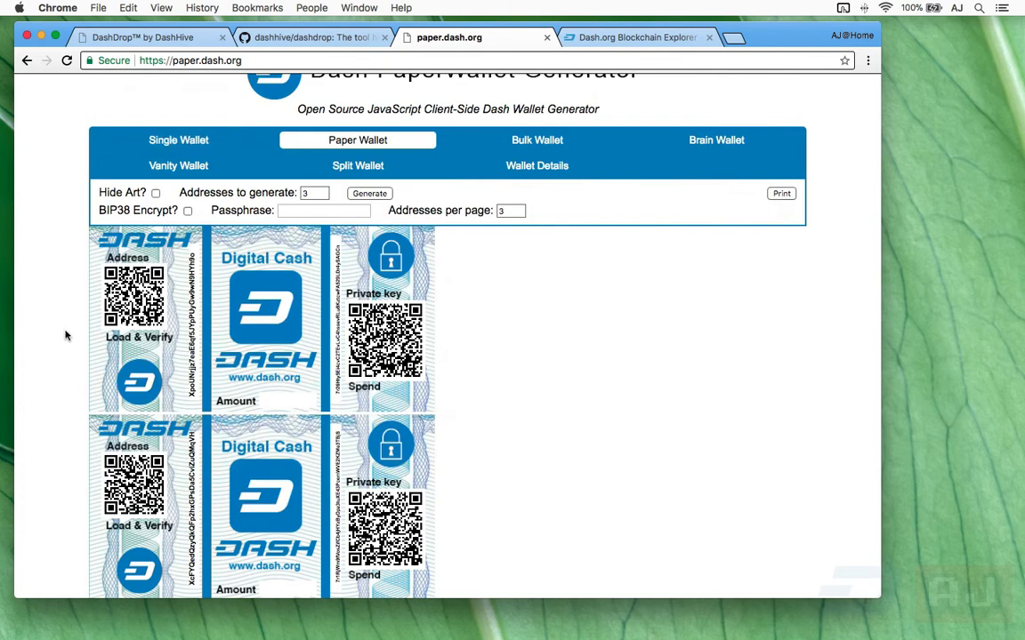
scroll(65, 335, "down", 5)
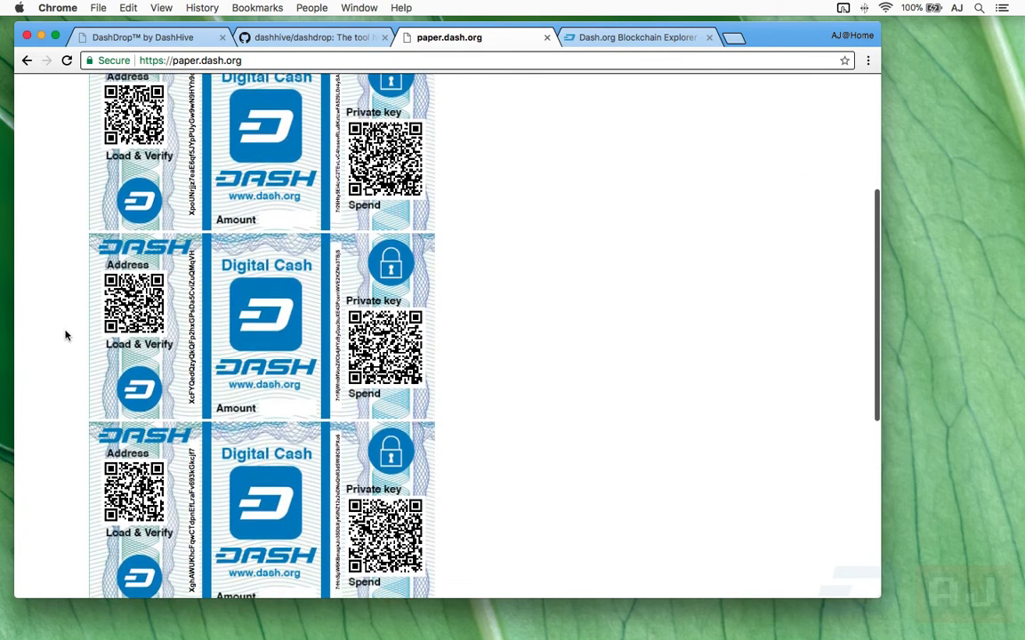
scroll(65, 335, "up", 1)
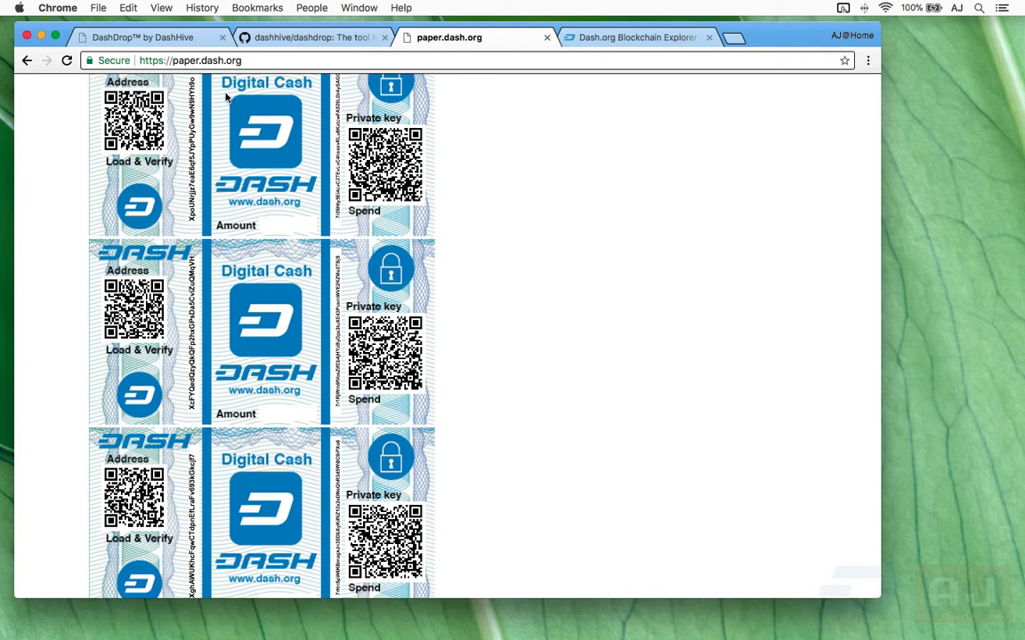
Step: Back in DashDrop, choose Spread Dash under Disburse Funds to reach the import-or-generate wallets panel
left_click(183, 40)
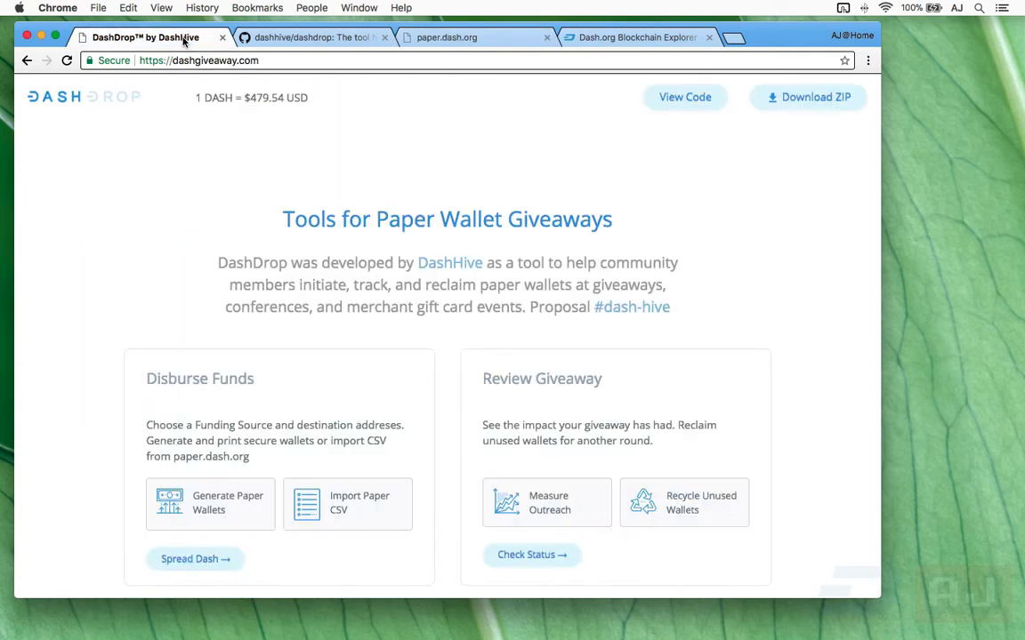
scroll(160, 204, "down", 3)
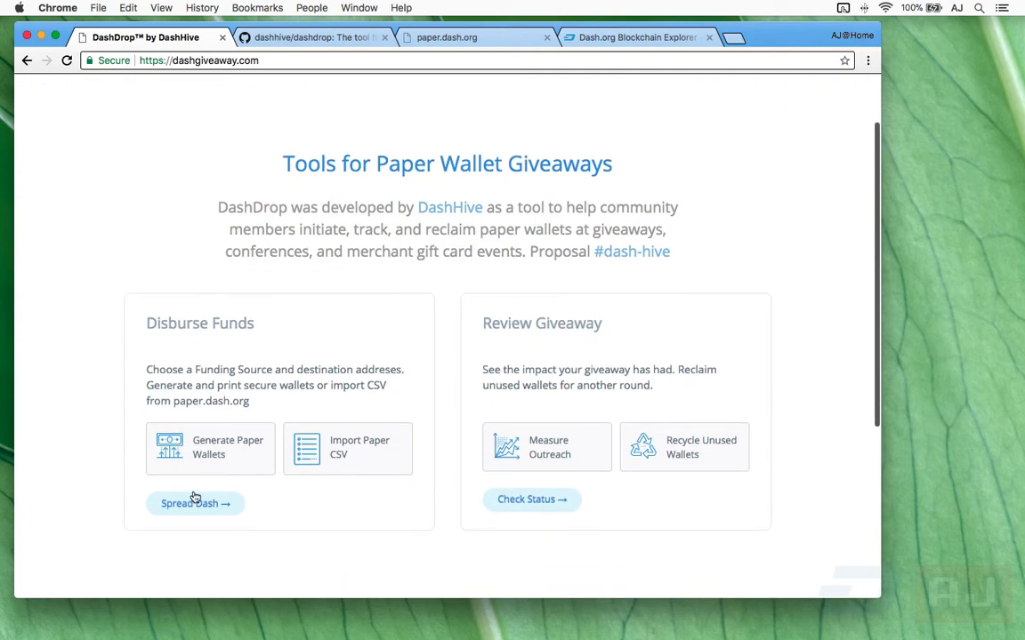
left_click(195, 502)
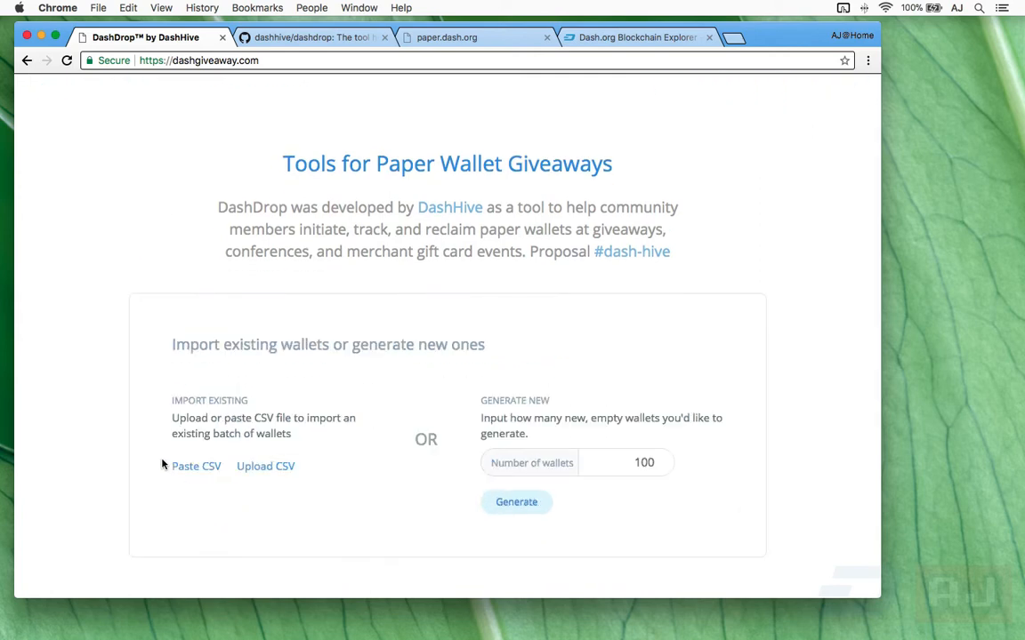
scroll(163, 464, "down", 3)
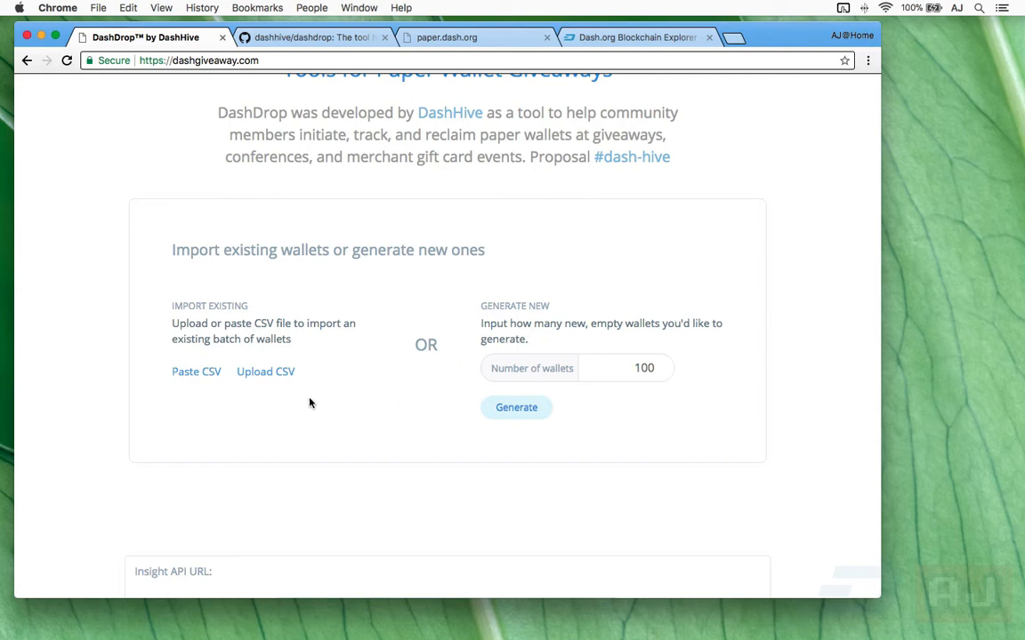
Step: Replace the sample wallet rows in the CSV box with the three copied wallet rows
left_click(198, 372)
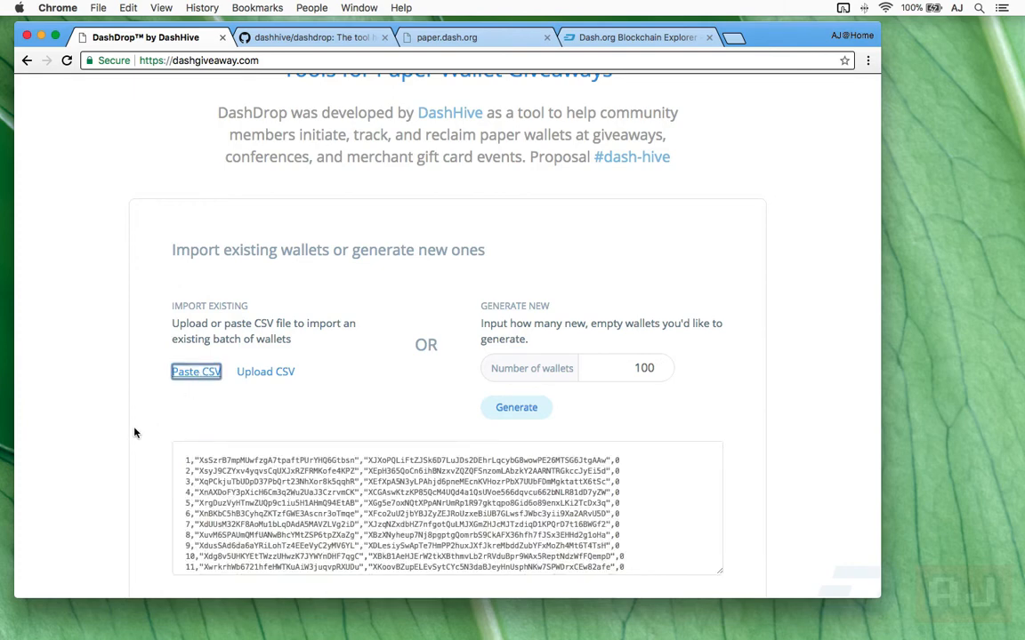
scroll(134, 431, "down", 2)
left_click(277, 427)
key("super+a")
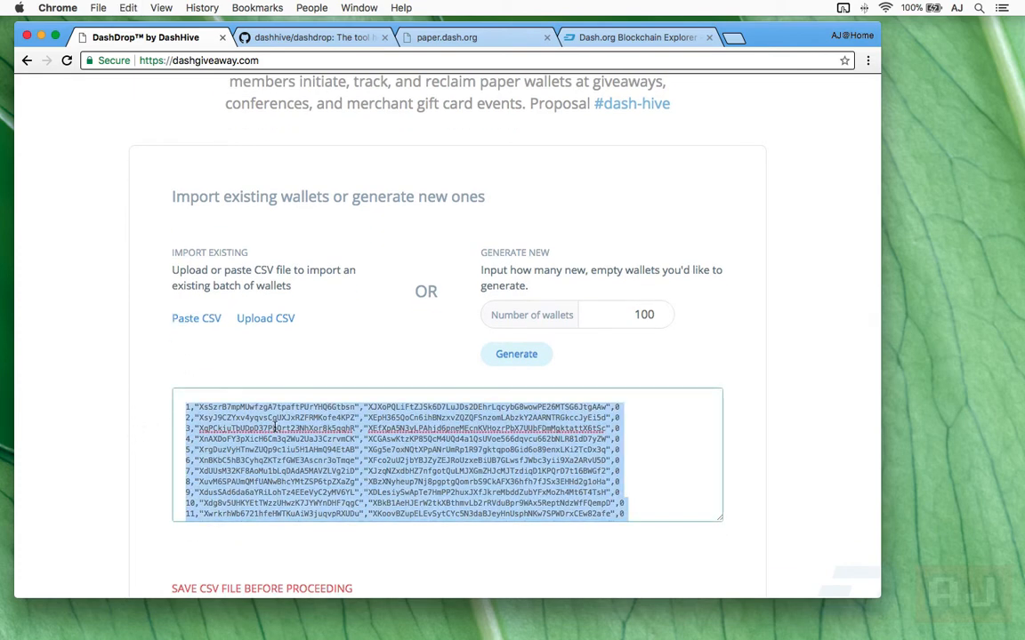
key("BackSpace")
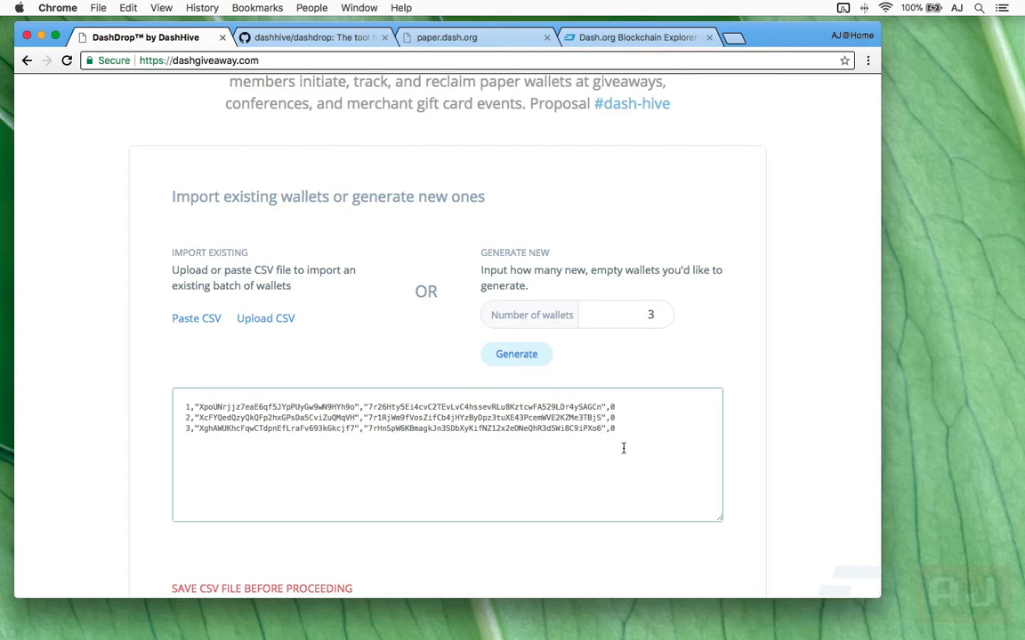
Step: Download the three wallets as dash-paper-wallets (4).csv
scroll(354, 468, "down", 2)
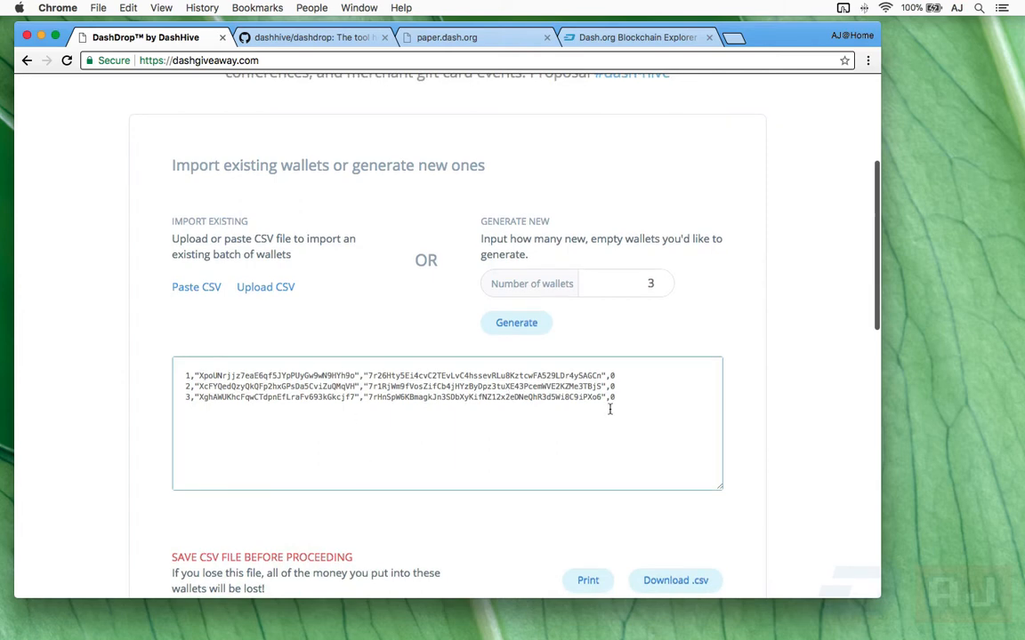
scroll(613, 409, "down", 1)
scroll(607, 409, "down", 3)
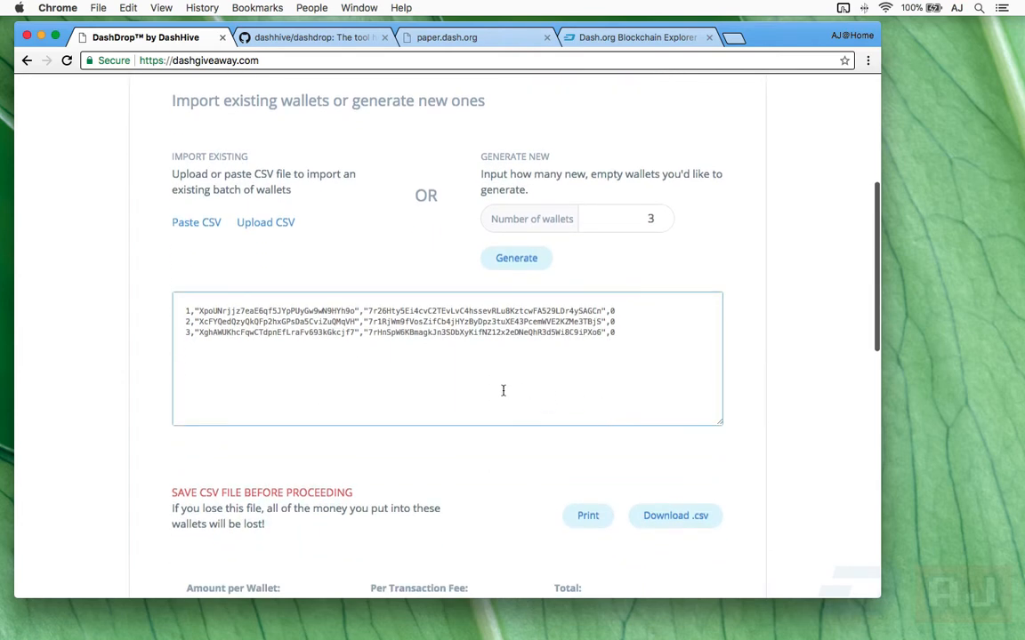
scroll(160, 355, "down", 3)
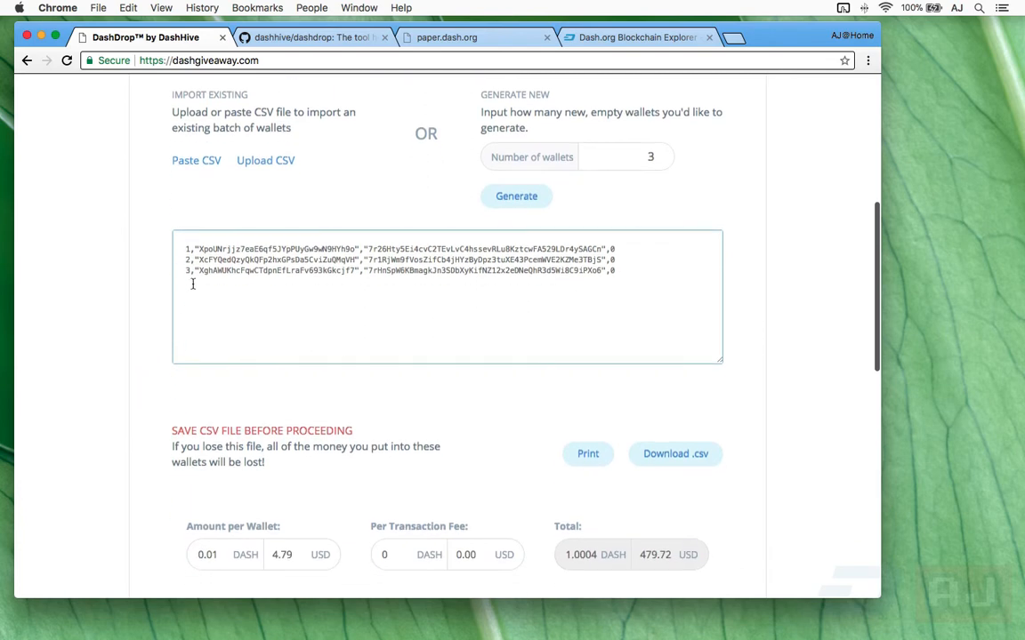
scroll(145, 342, "down", 5)
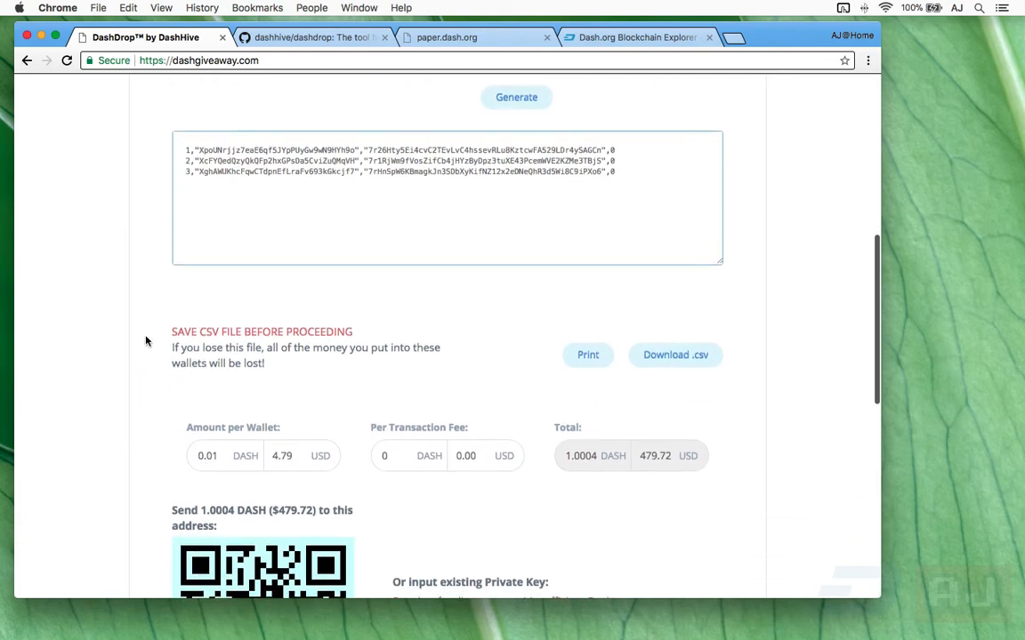
scroll(145, 345, "down", 2)
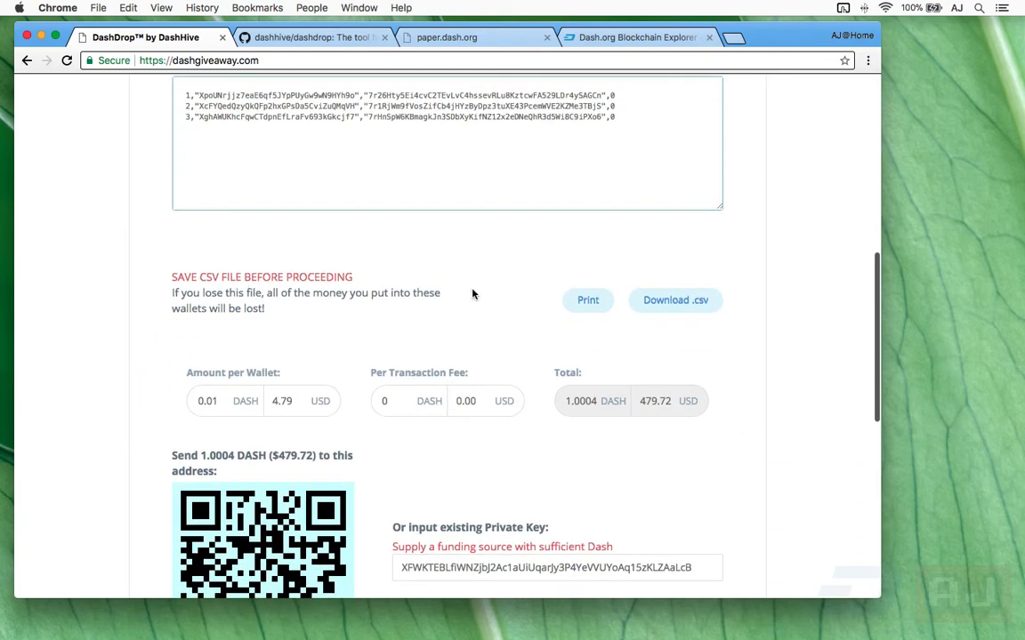
left_click(656, 303)
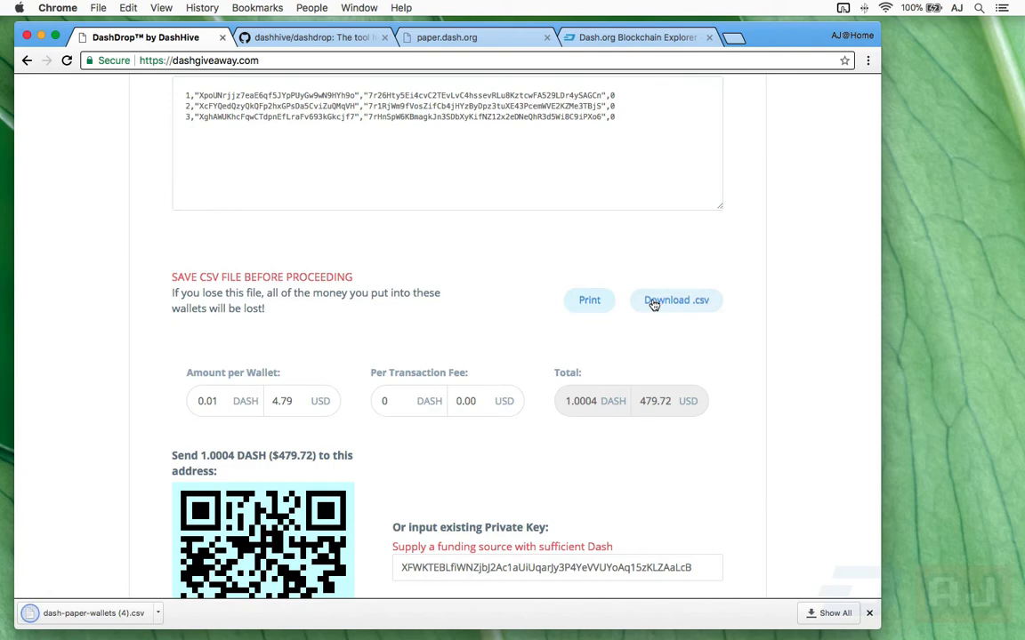
Step: In the funding area, edit the Amount per Wallet DASH field down to 0.0
scroll(119, 300, "down", 5)
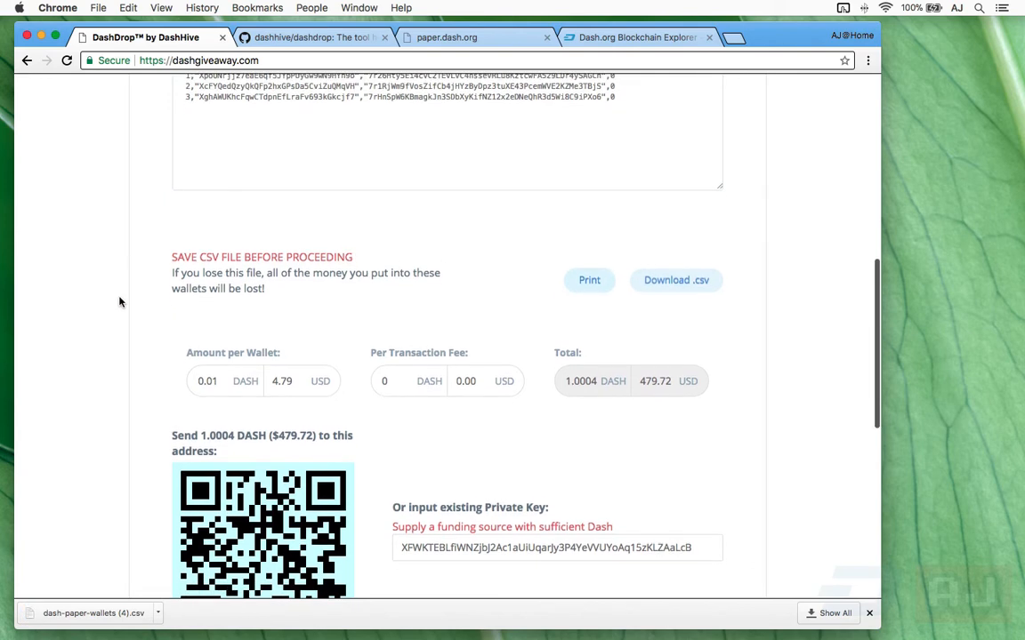
scroll(115, 296, "down", 2)
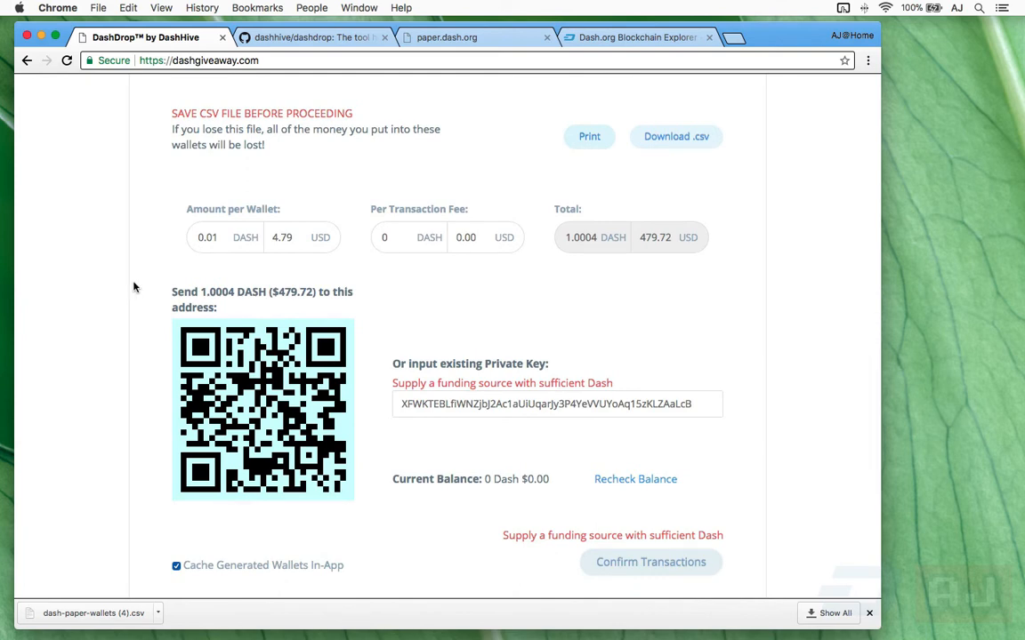
left_click(206, 240)
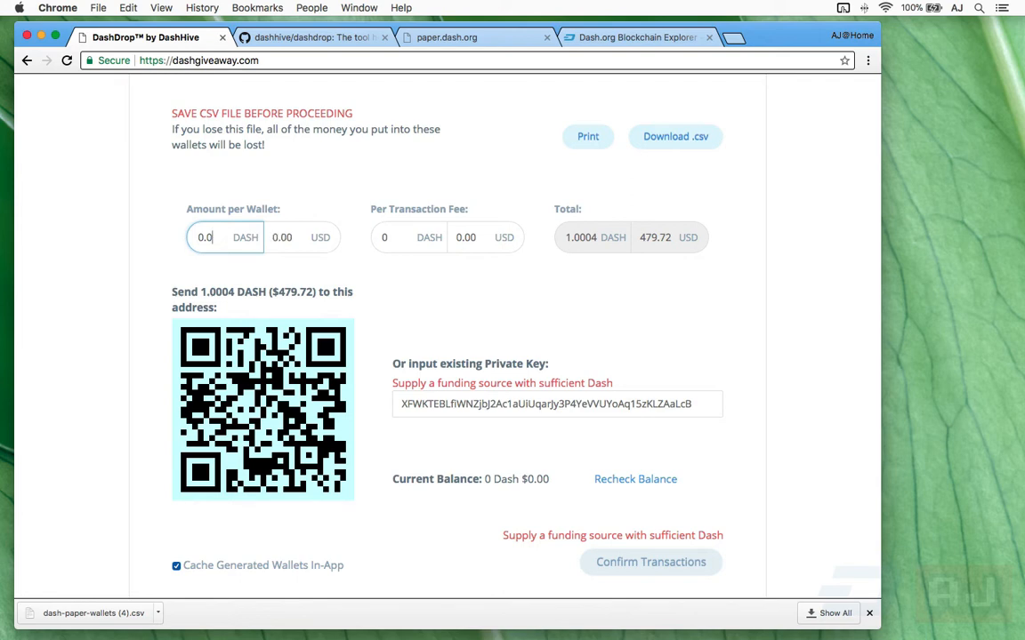
Step: Set 0.01 DASH per wallet (0.0304 DASH total), then recheck the balance despite under six confirmations
type("1")
key("Tab")
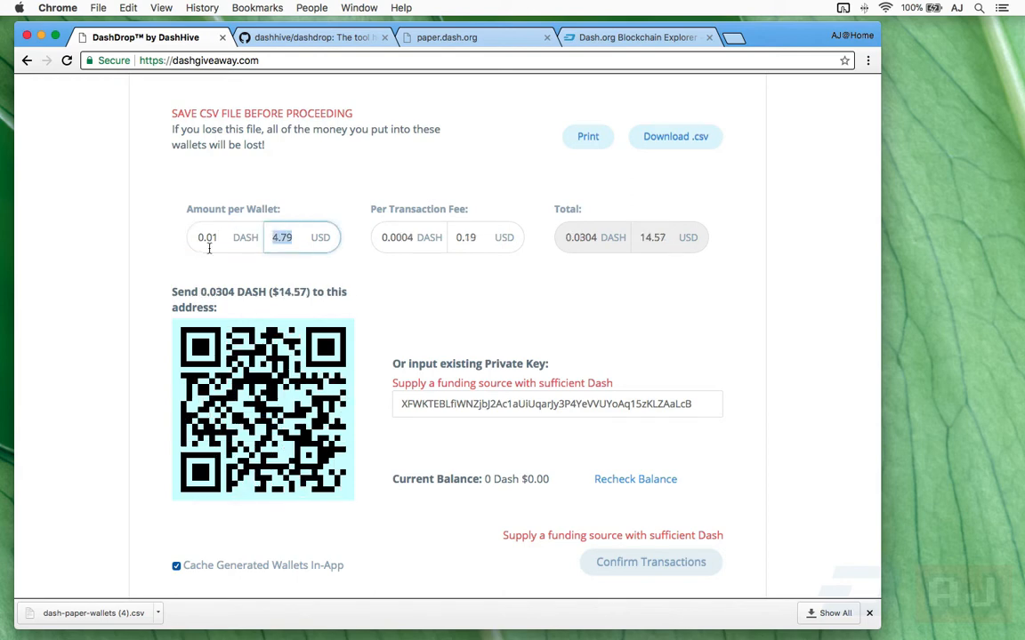
key("shift+Tab")
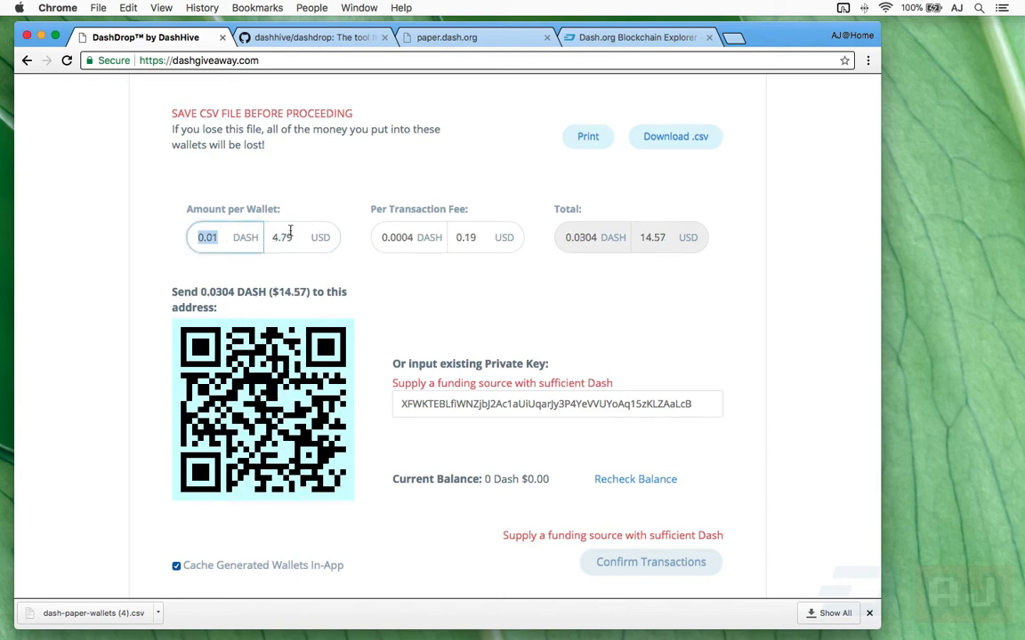
left_click(526, 281)
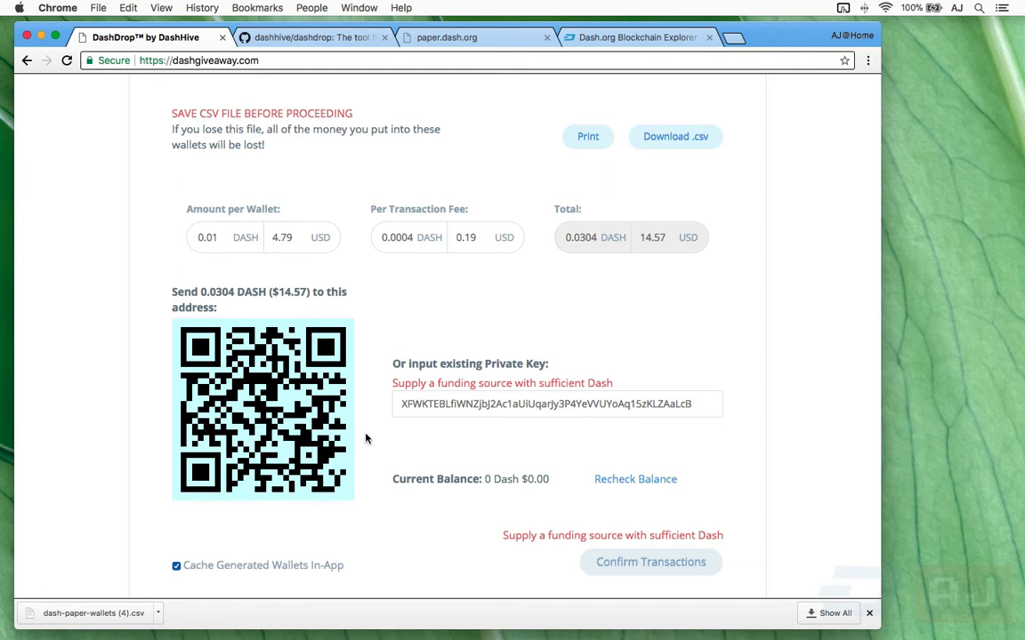
left_click(622, 484)
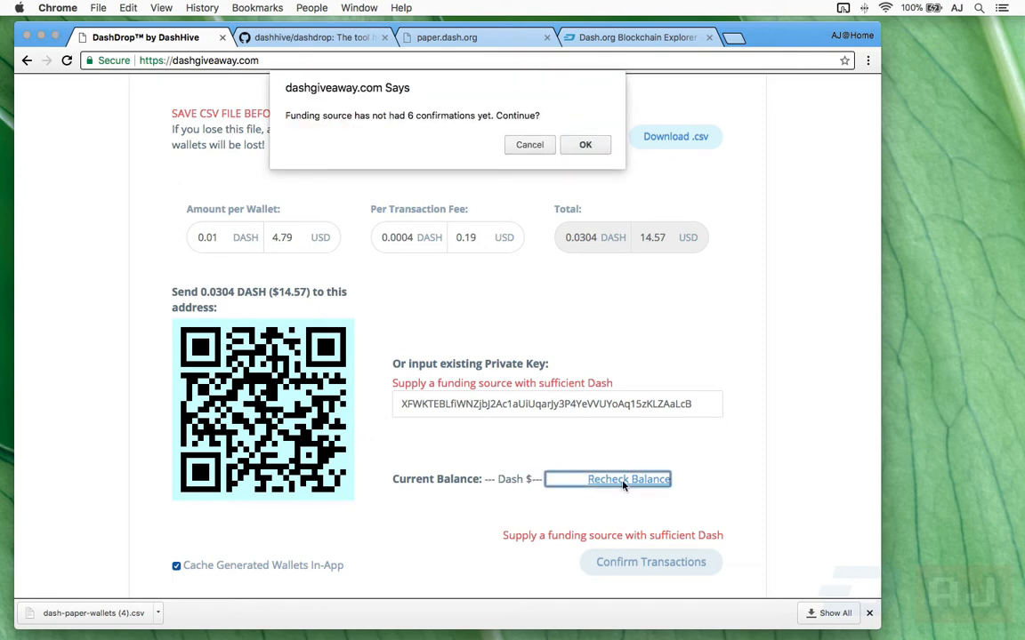
left_click(585, 144)
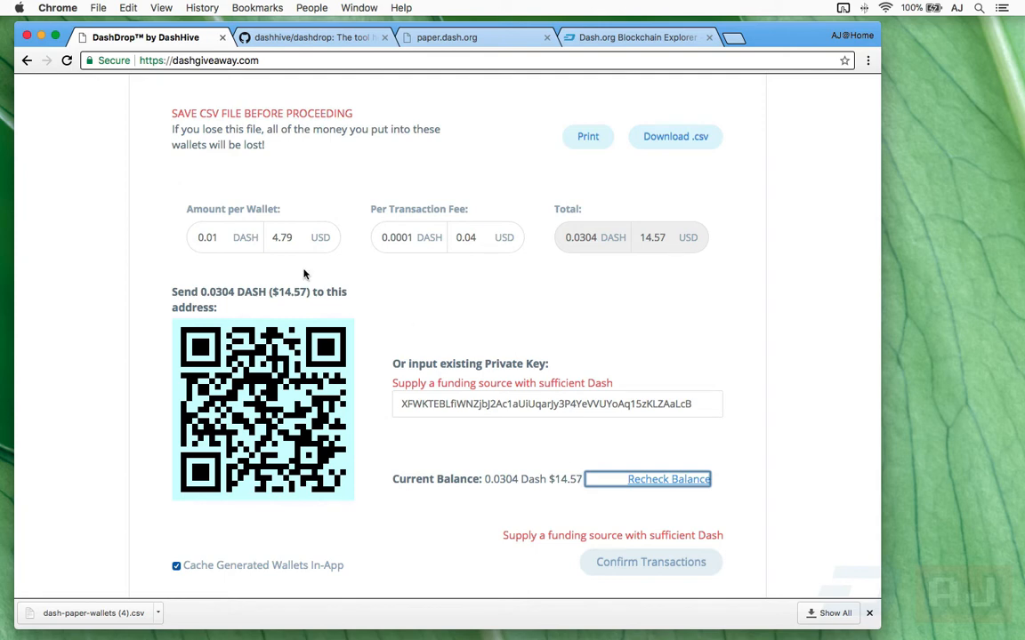
Step: Re-enter 0.01 DASH per wallet so the total recalculates to 0.0301 DASH, then confirm the transactions
left_click(226, 238)
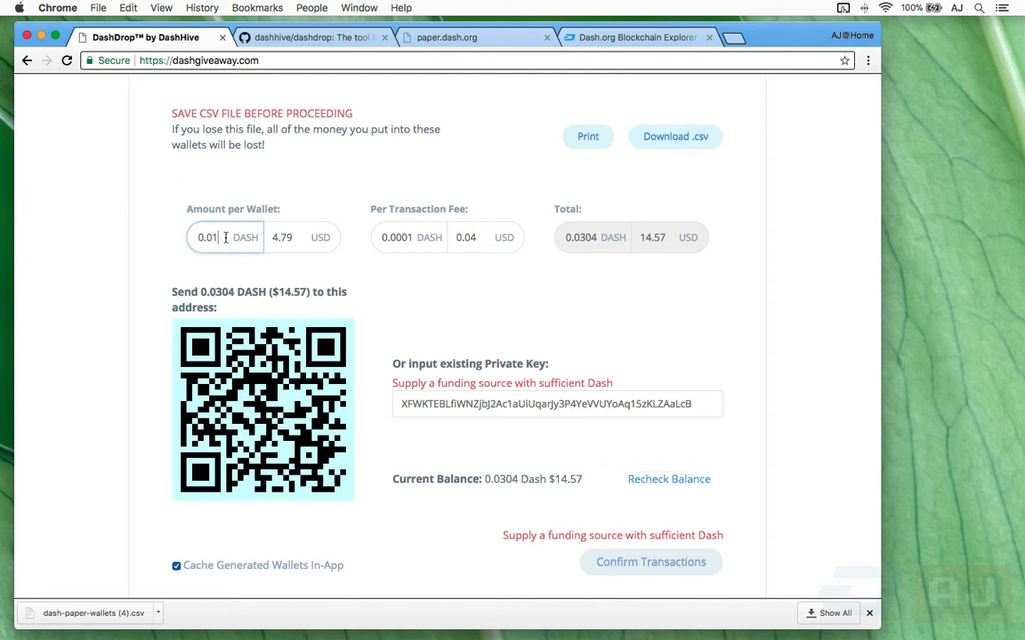
key("BackSpace")
type("1")
key("Tab")
key("shift+Tab")
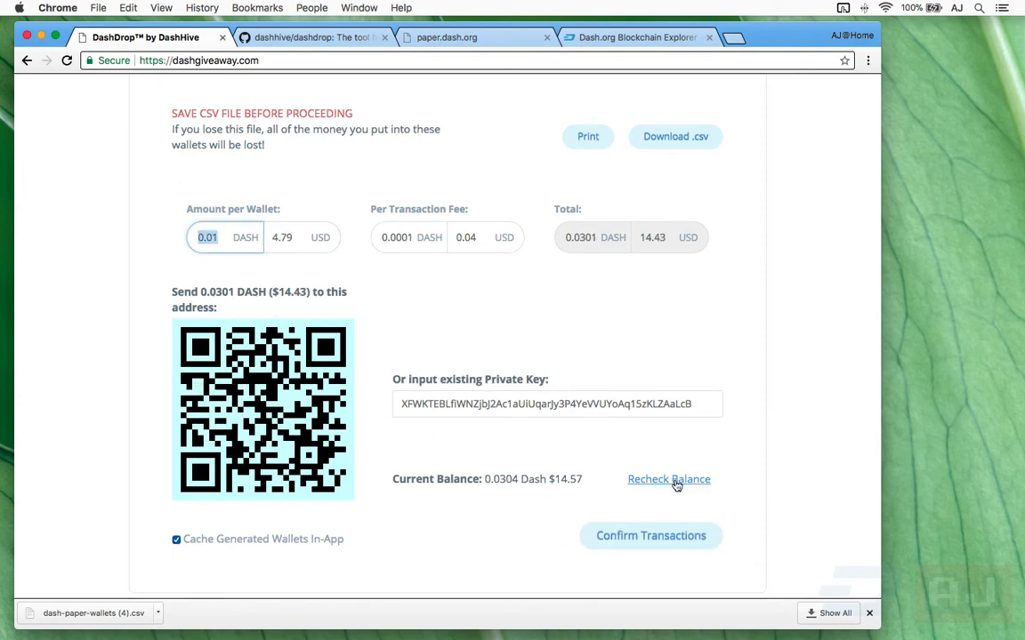
left_click(649, 538)
scroll(649, 542, "down", 2)
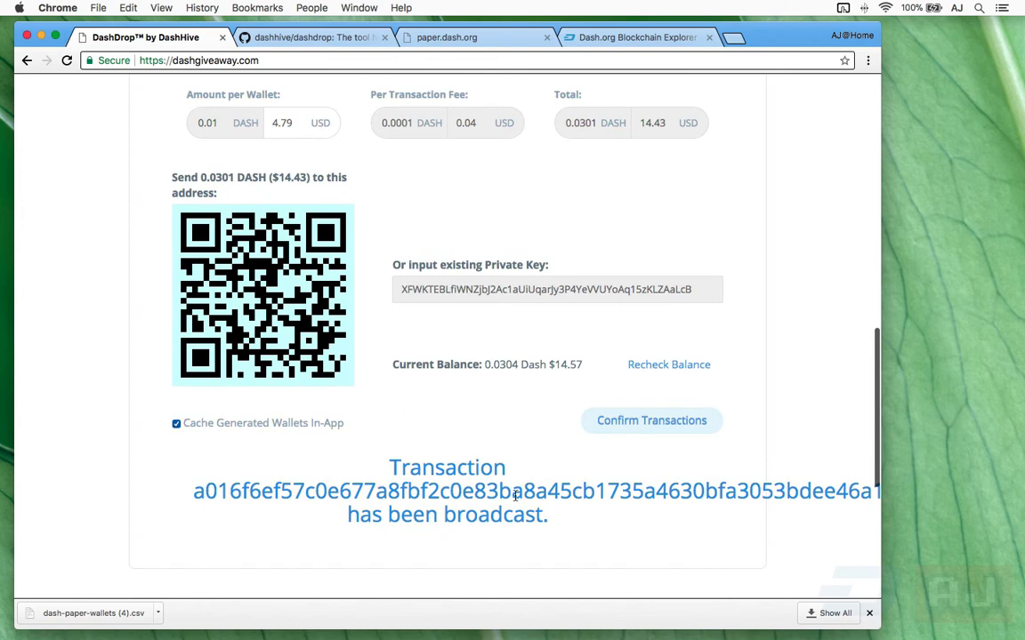
scroll(493, 505, "up", 3)
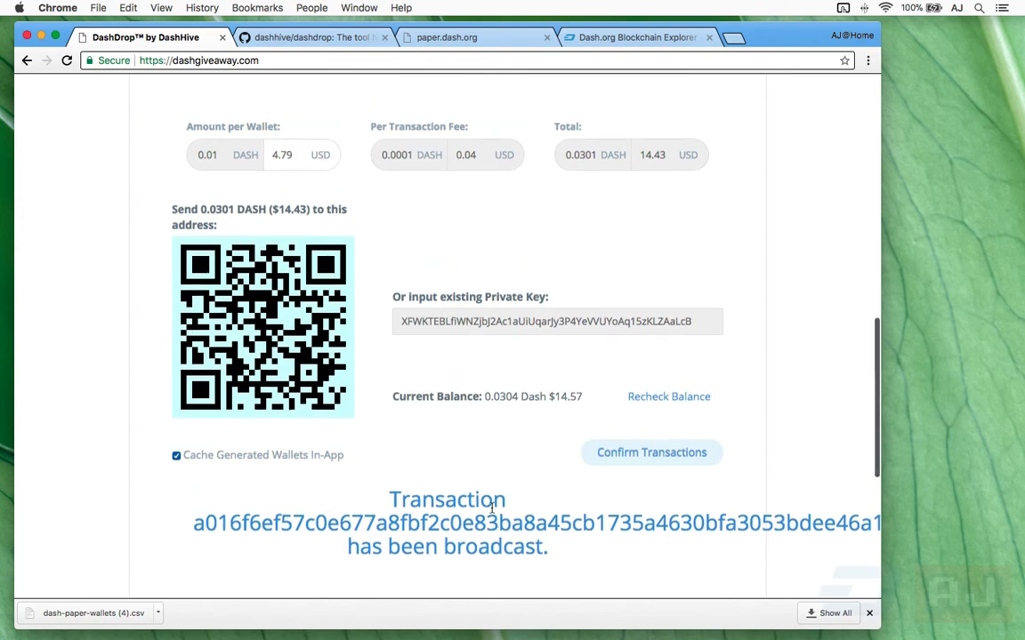
scroll(491, 508, "up", 5)
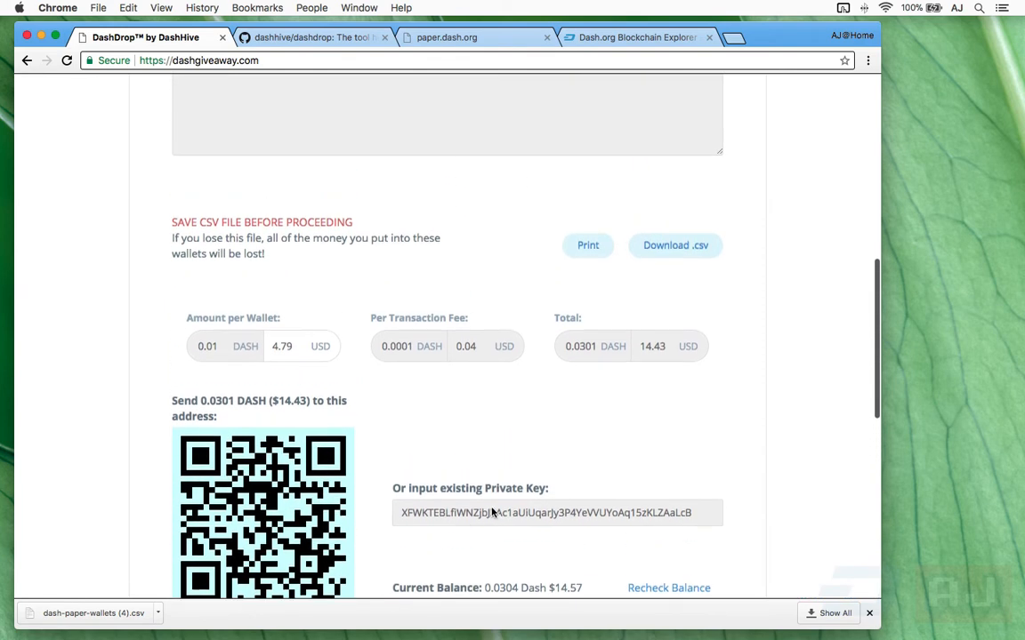
scroll(526, 204, "up", 1)
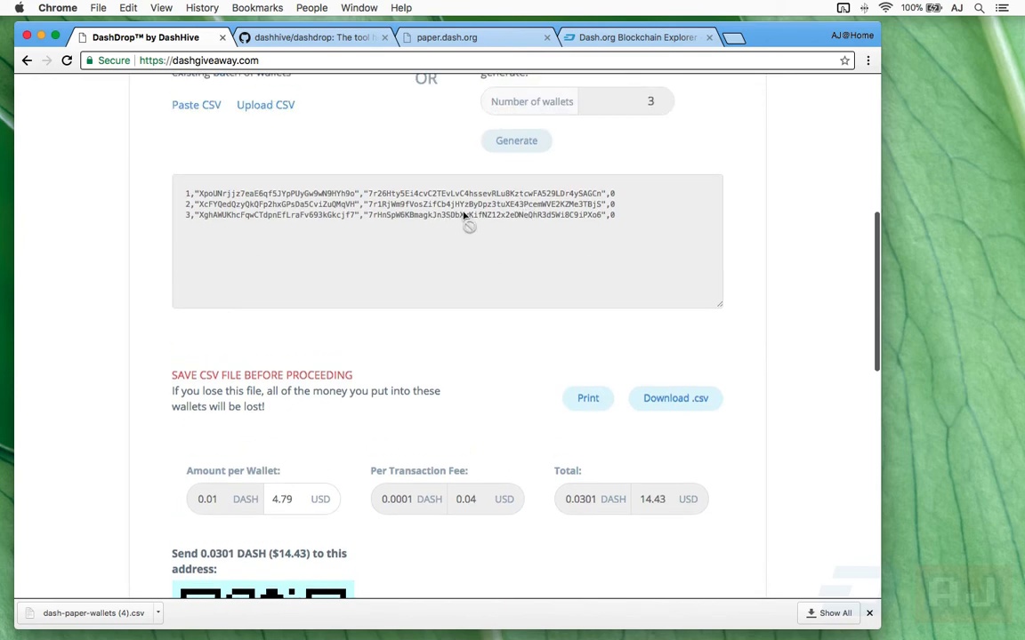
scroll(443, 298, "down", 7)
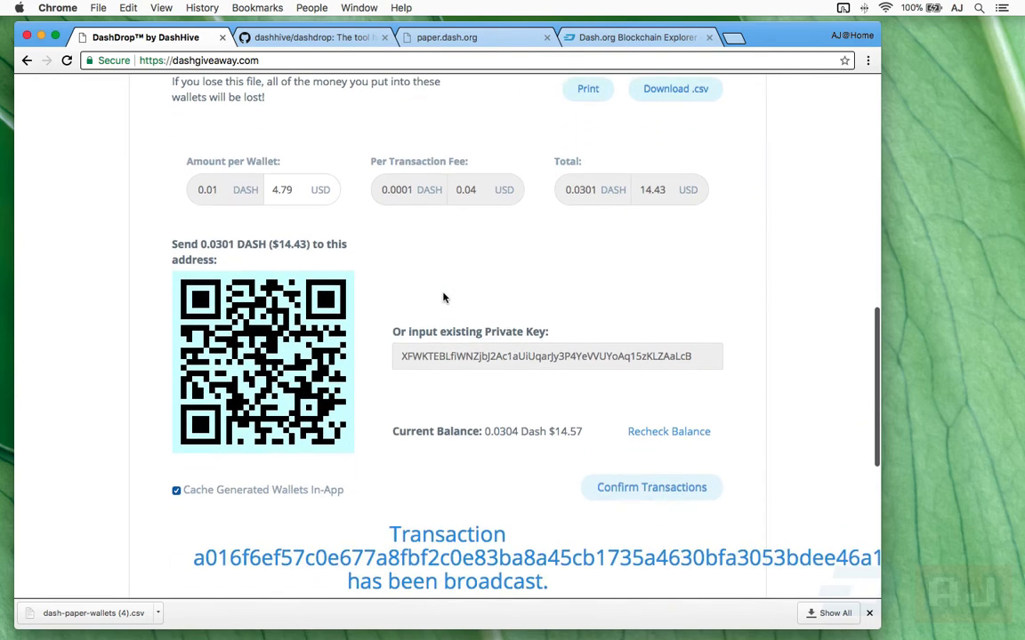
scroll(391, 394, "down", 2)
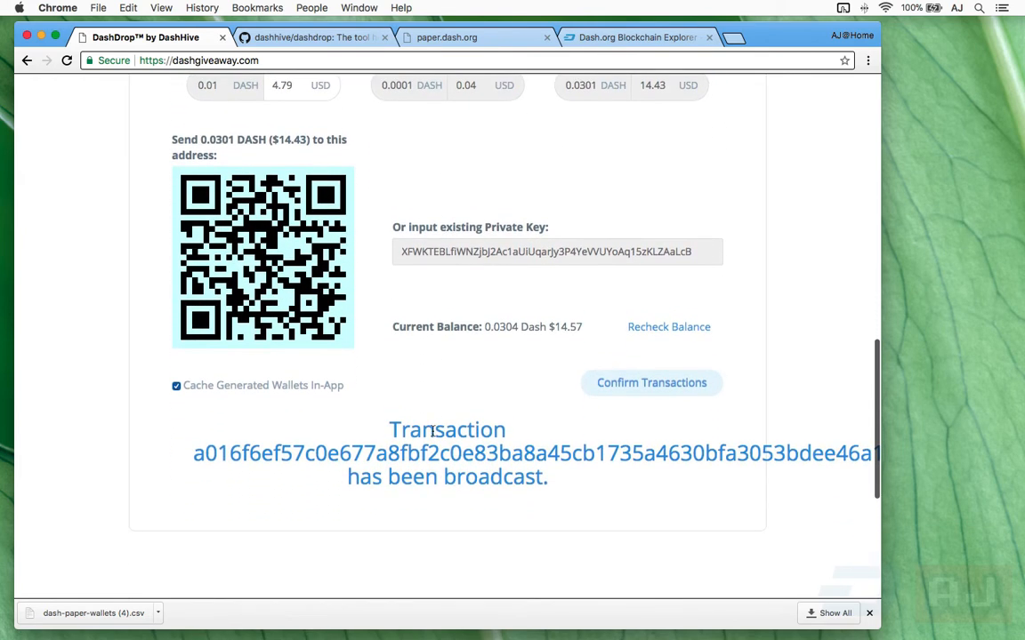
scroll(425, 434, "down", 4)
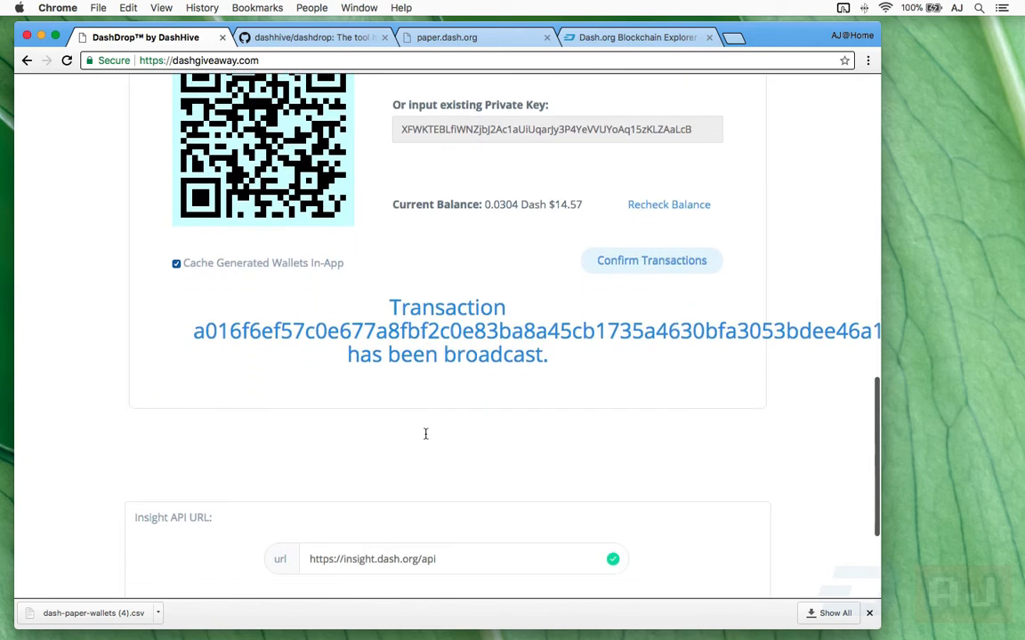
scroll(426, 436, "down", 3)
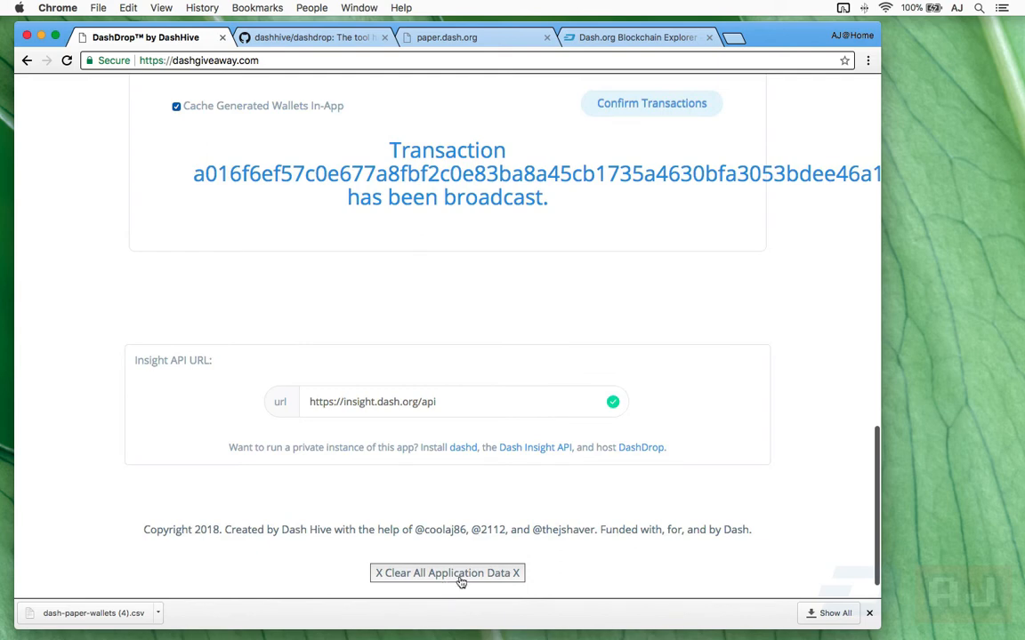
scroll(549, 302, "up", 7)
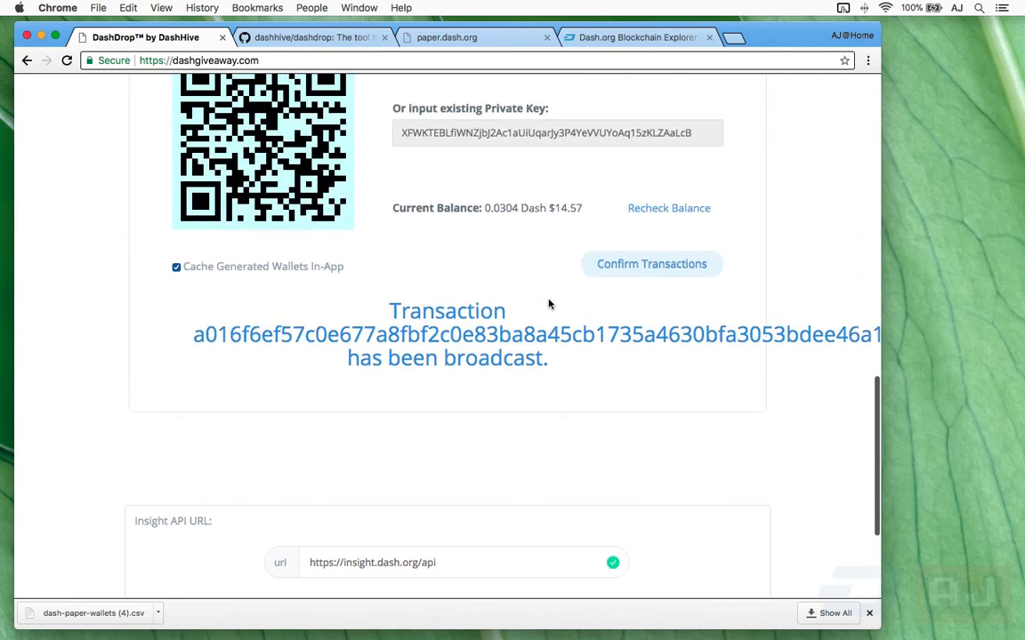
scroll(549, 304, "up", 2)
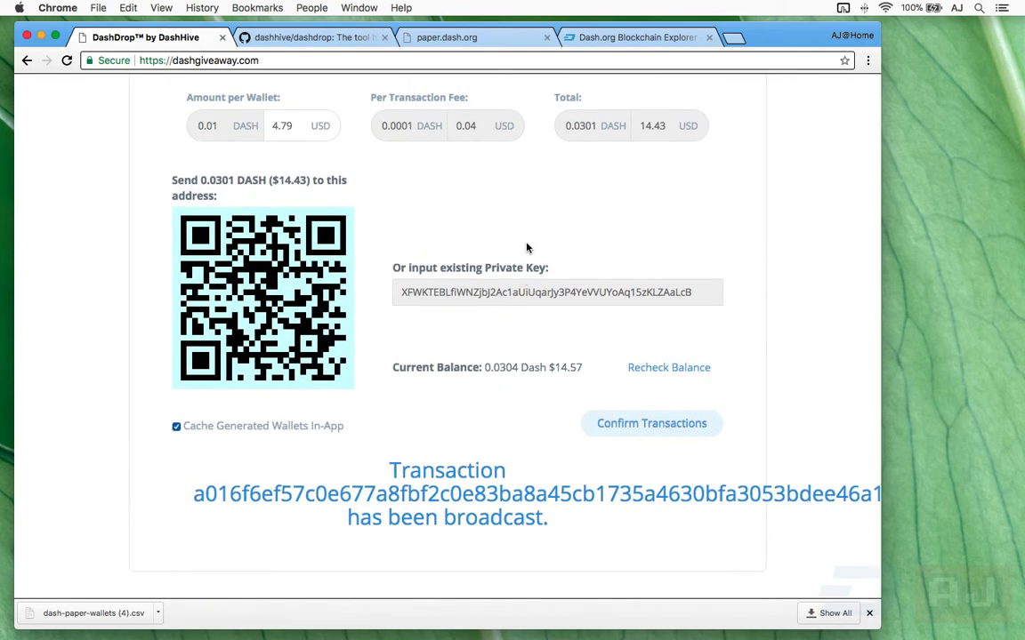
scroll(380, 288, "up", 15)
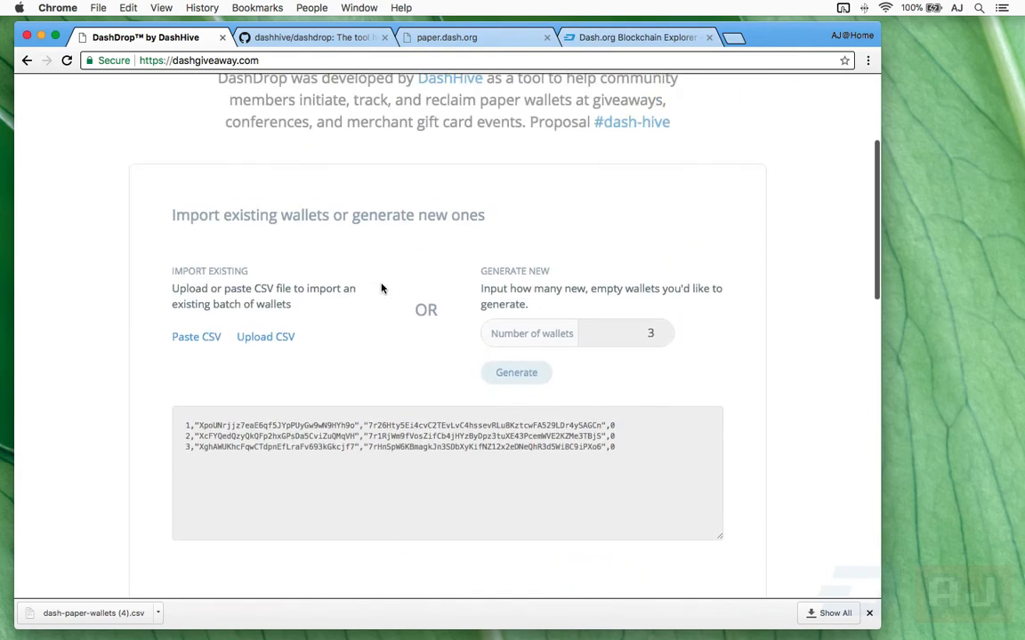
scroll(420, 98, "up", 3)
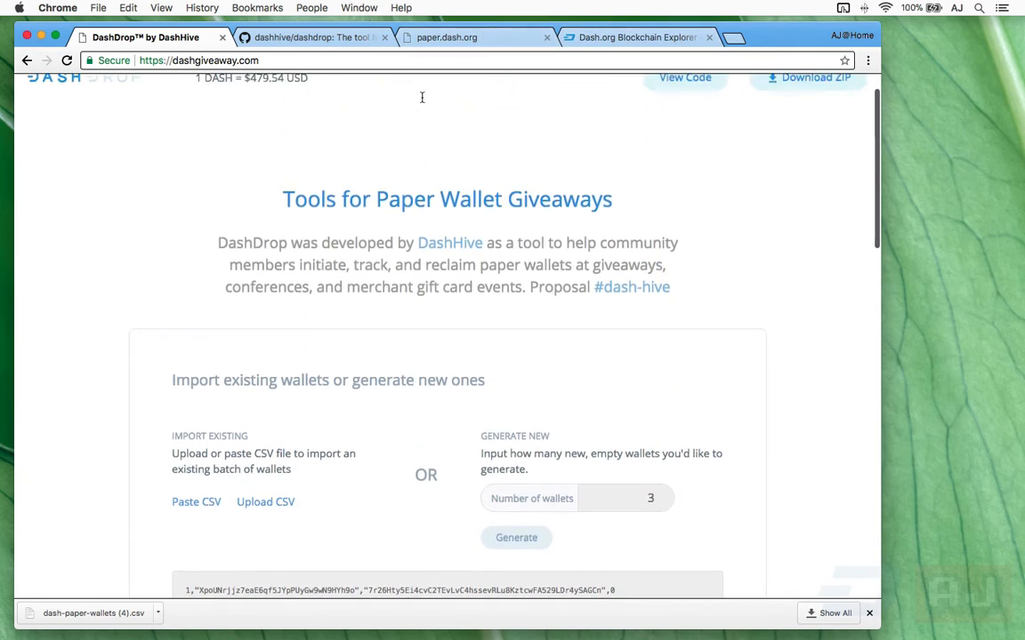
left_click(68, 61)
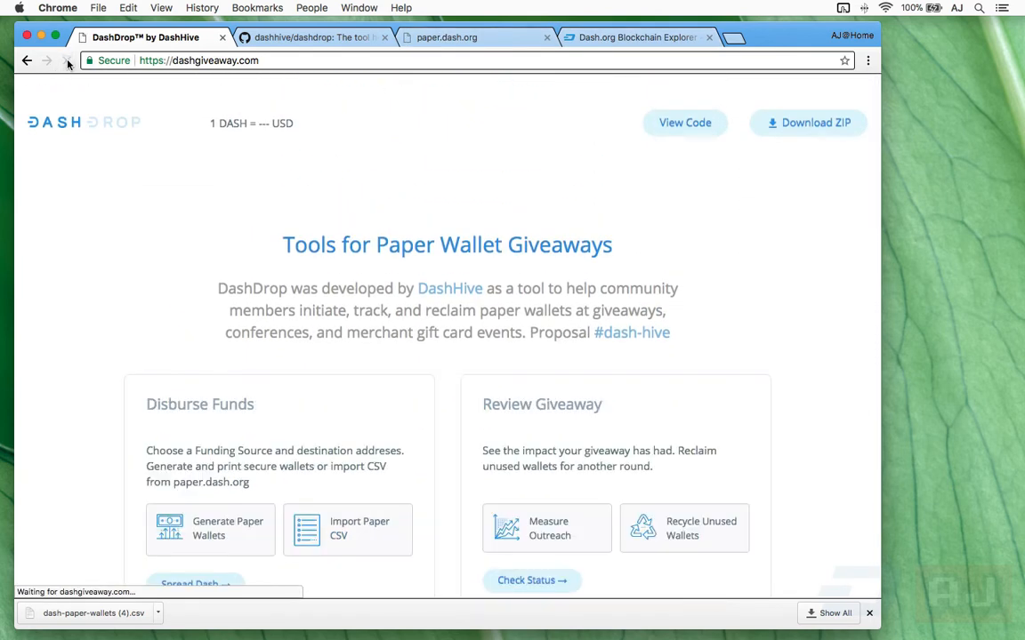
scroll(403, 328, "down", 3)
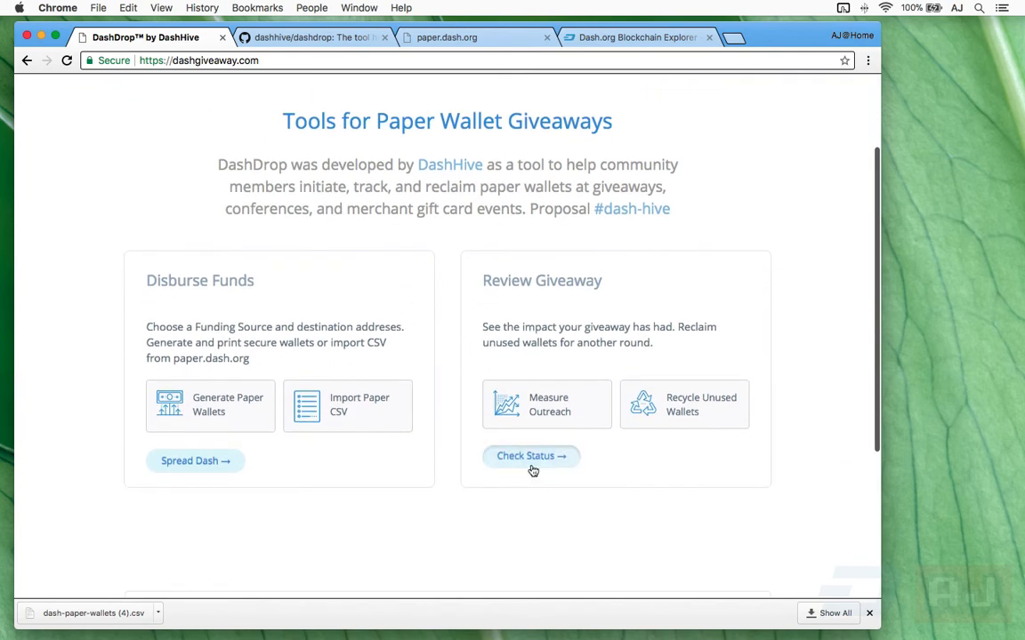
left_click(532, 457)
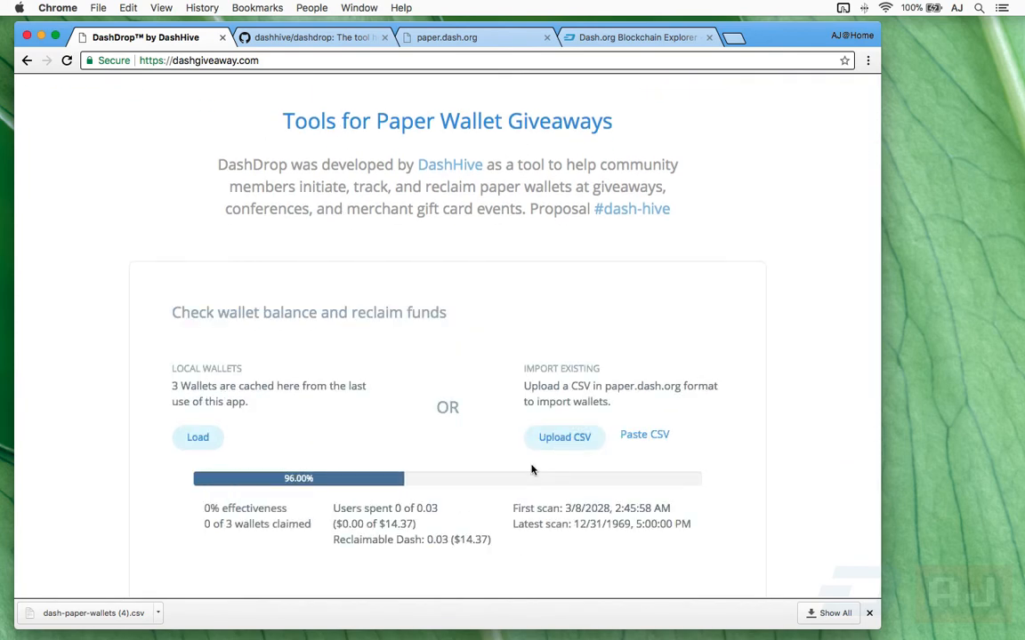
left_click(647, 435)
scroll(646, 414, "down", 1)
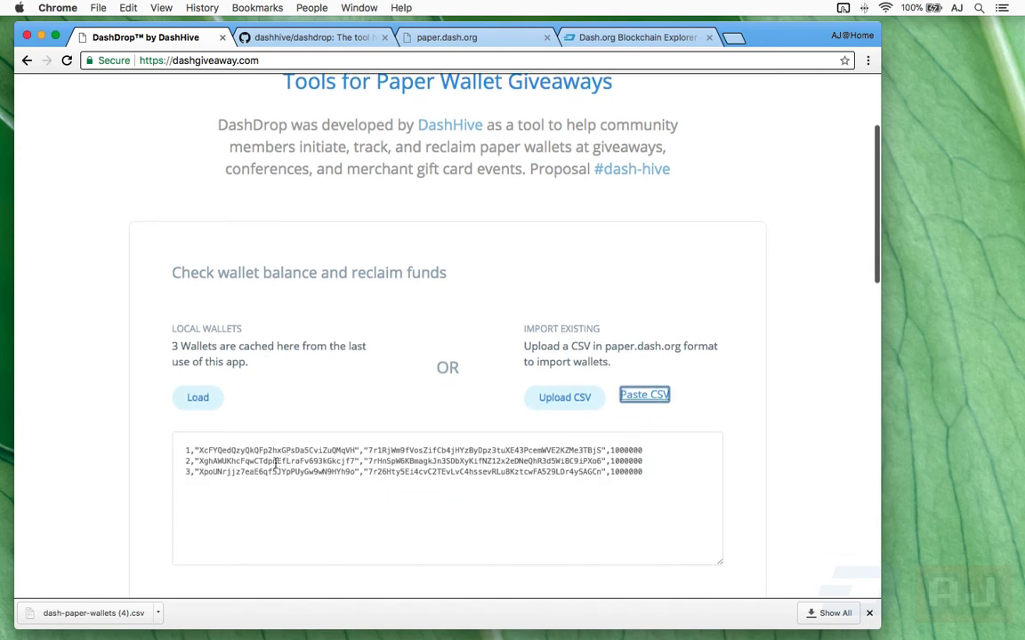
scroll(143, 500, "down", 3)
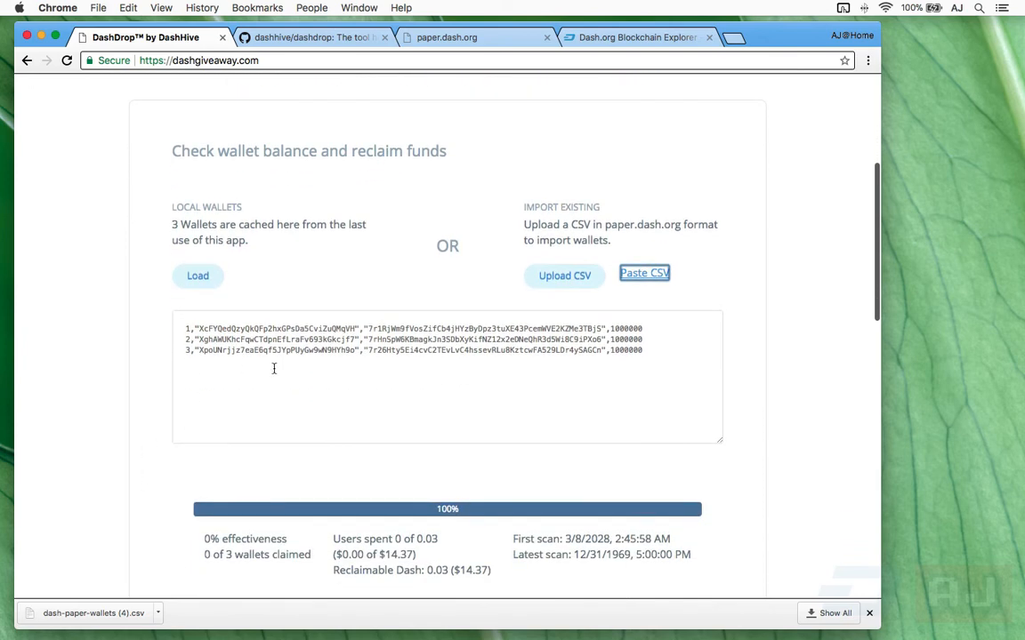
scroll(111, 430, "down", 1)
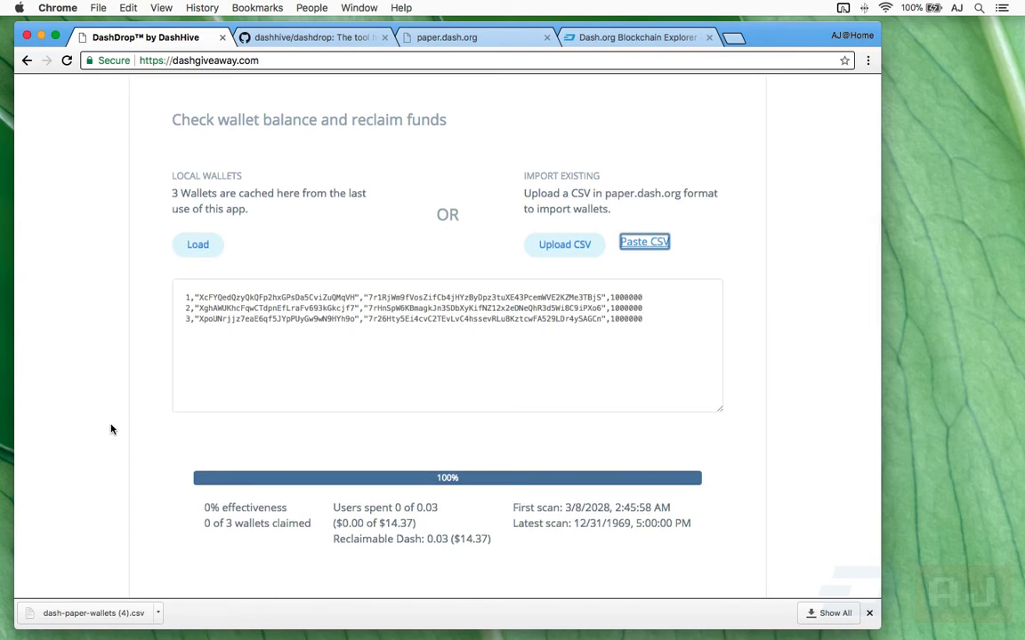
scroll(109, 427, "down", 1)
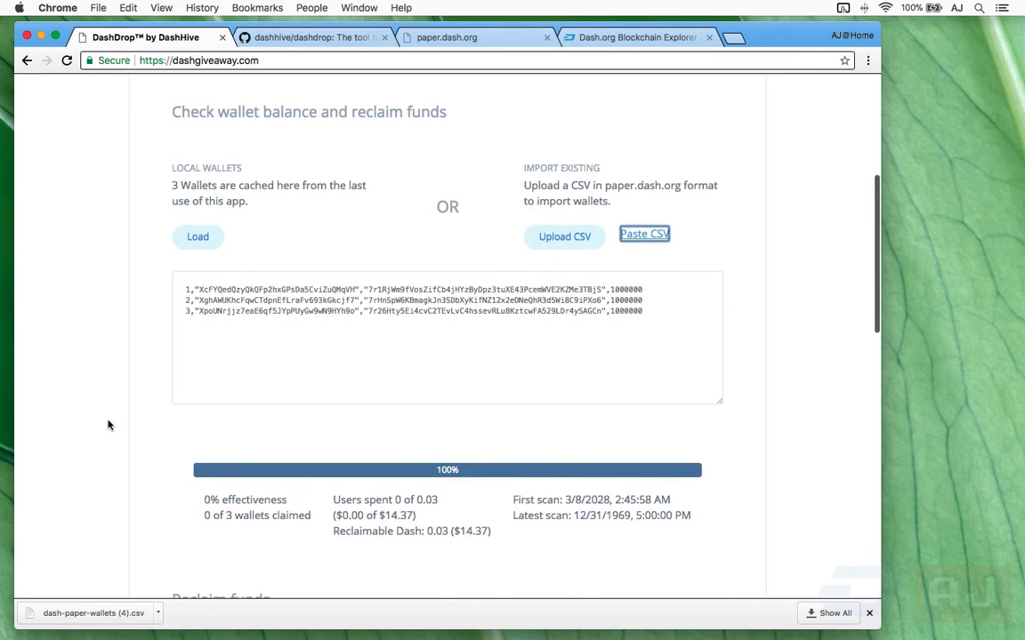
scroll(108, 425, "up", 1)
scroll(109, 434, "down", 1)
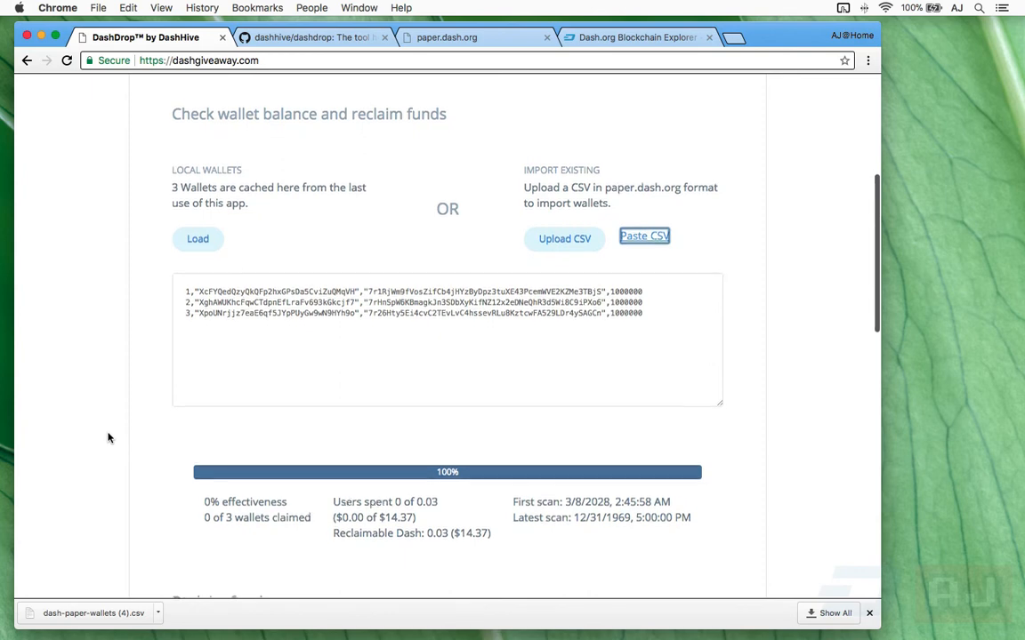
scroll(216, 490, "down", 2)
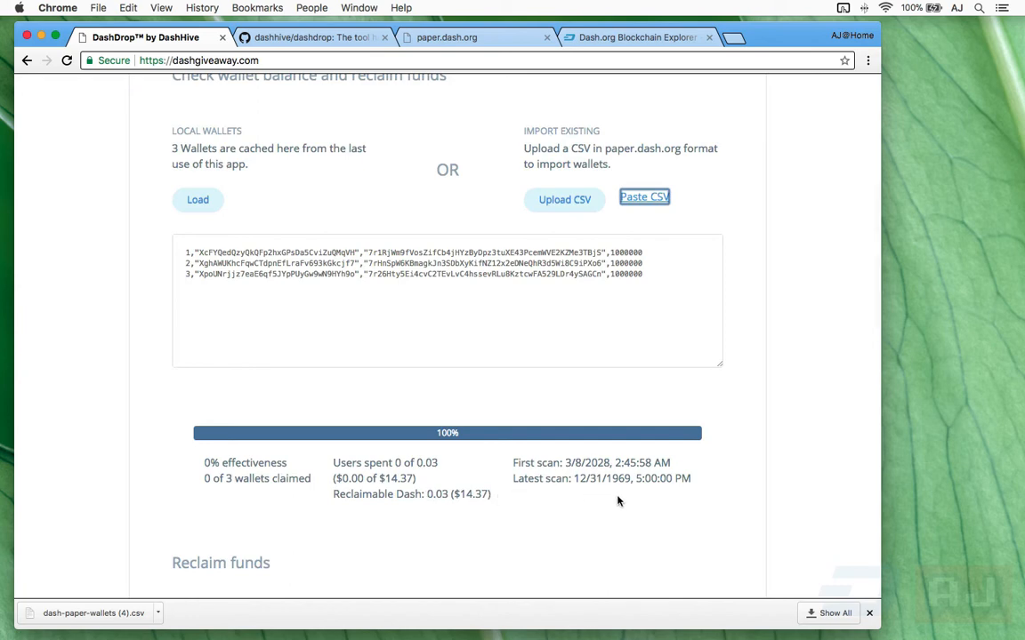
scroll(598, 500, "up", 3)
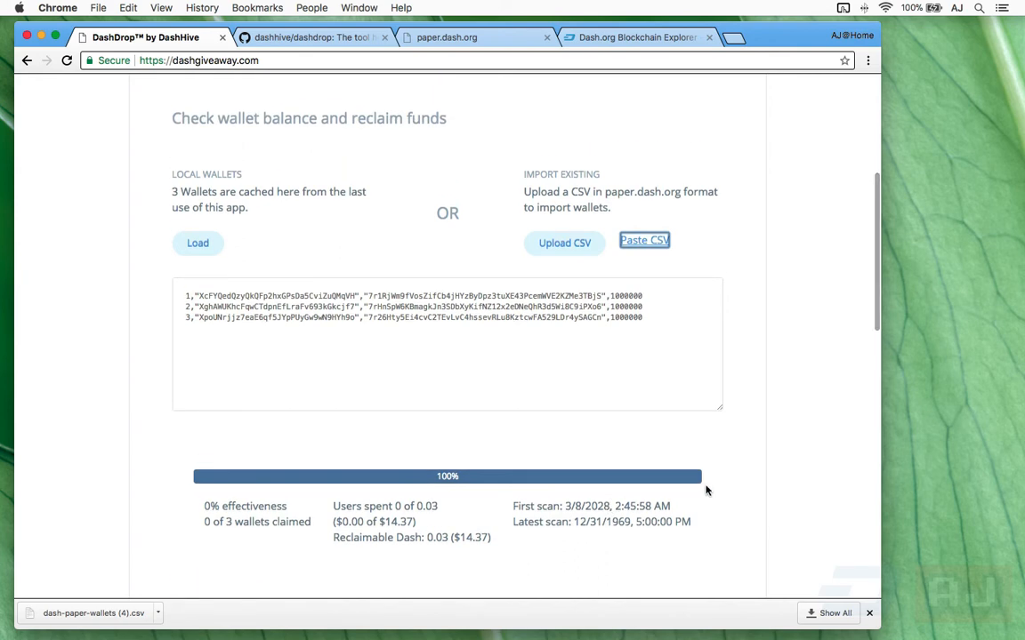
Step: Checking against the paper wallets, retype the trailing 0 on CSV lines 2 and 3 to trigger rescans
left_click(435, 37)
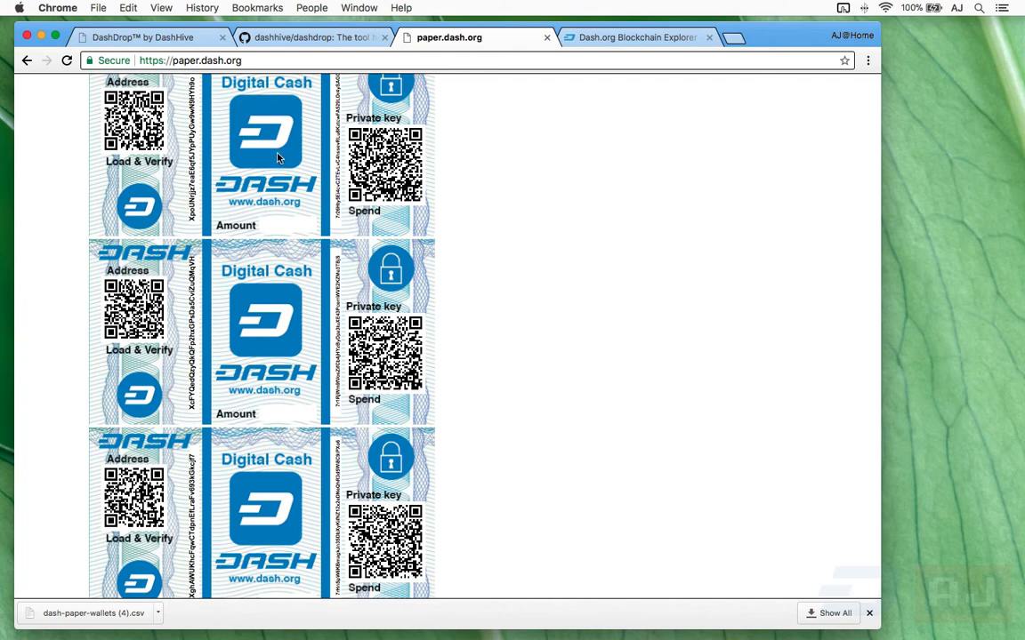
left_click(151, 37)
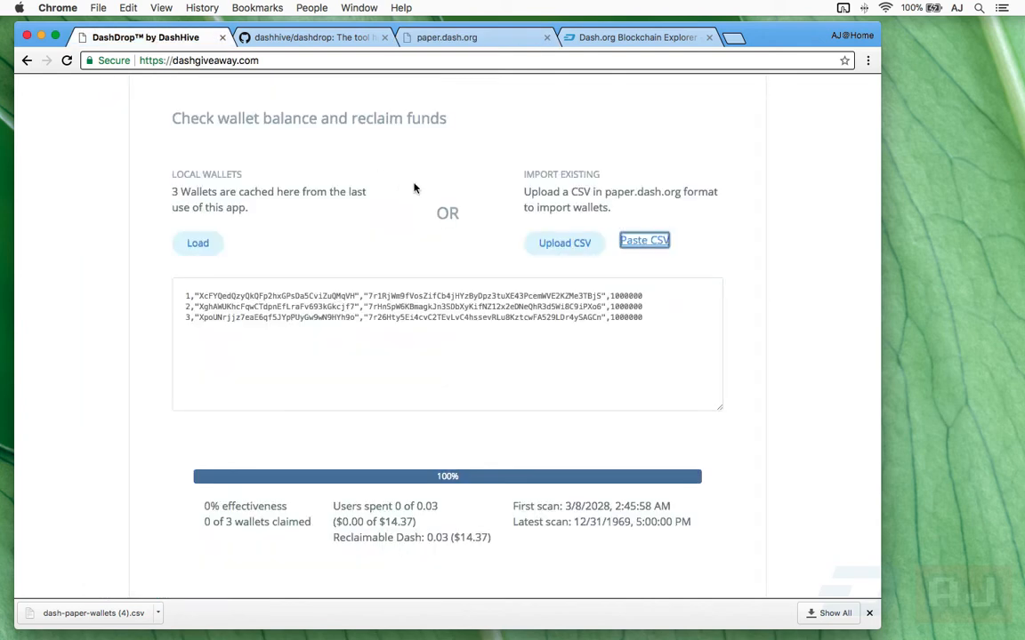
left_click(668, 309)
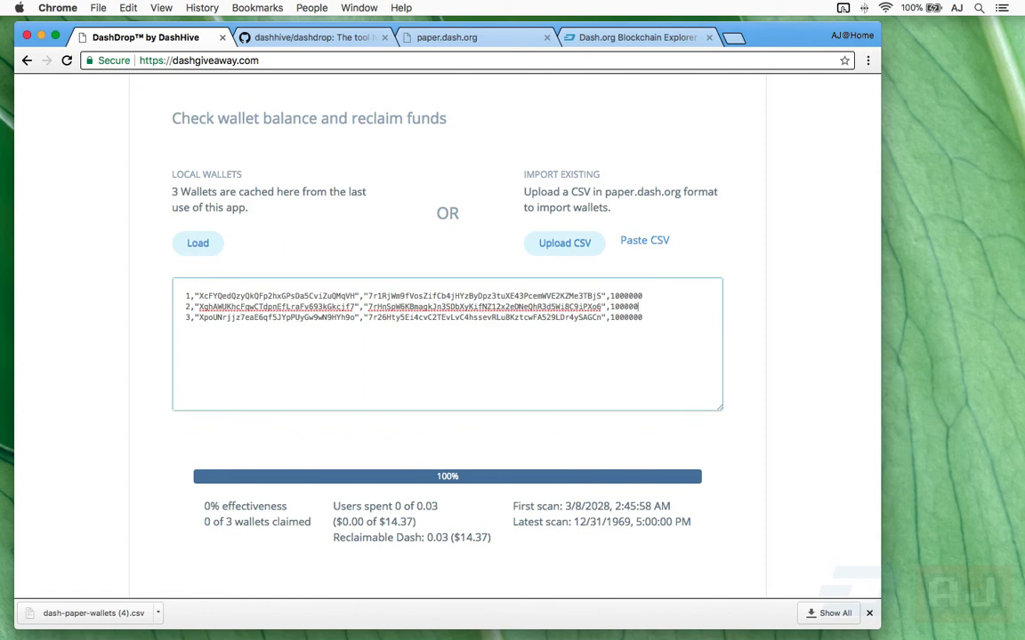
type("0")
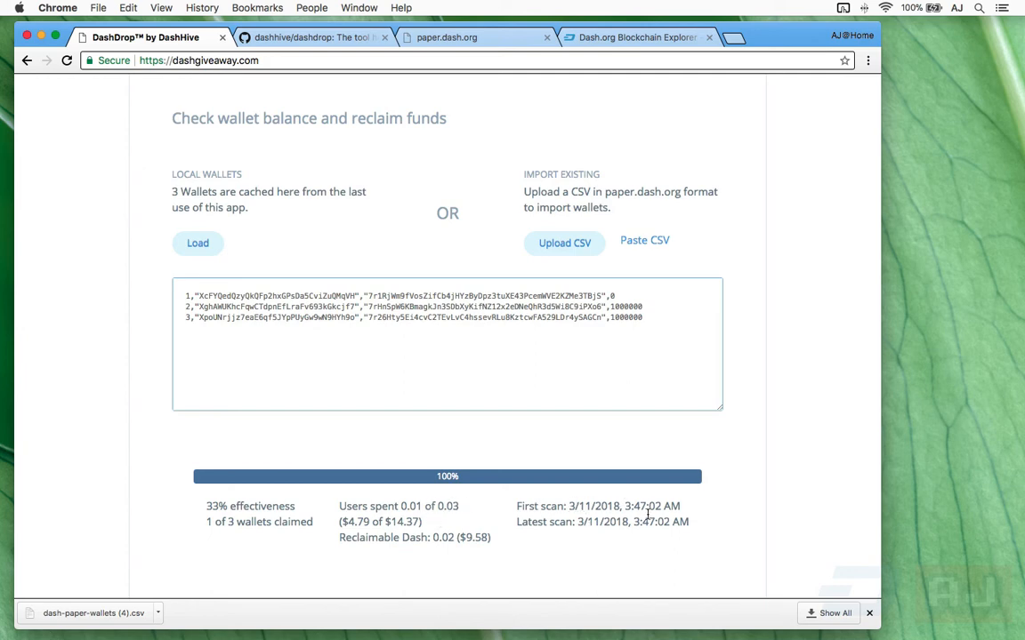
left_click(447, 44)
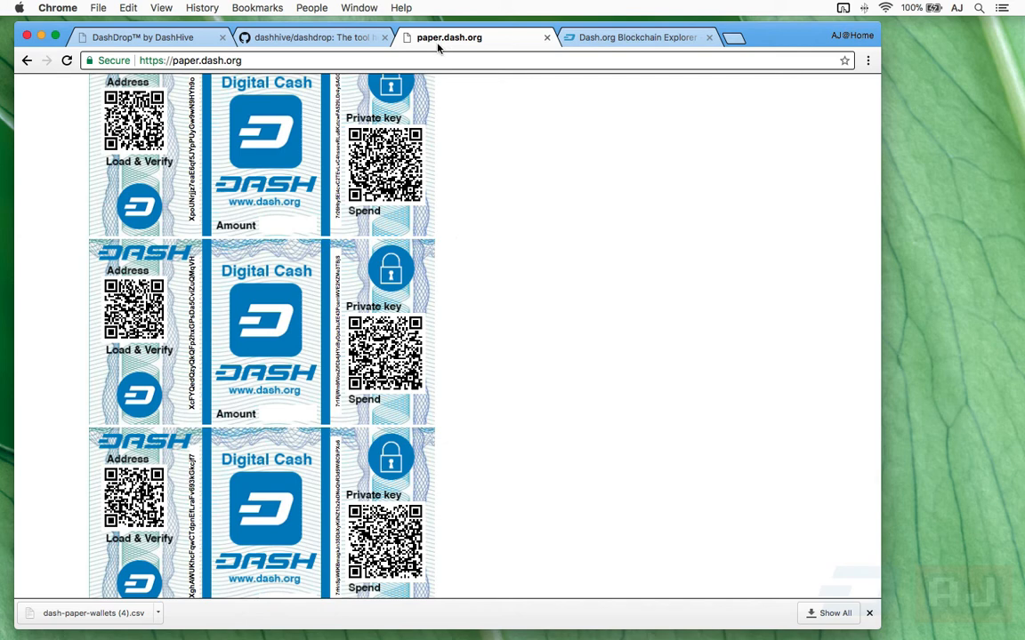
left_click(185, 39)
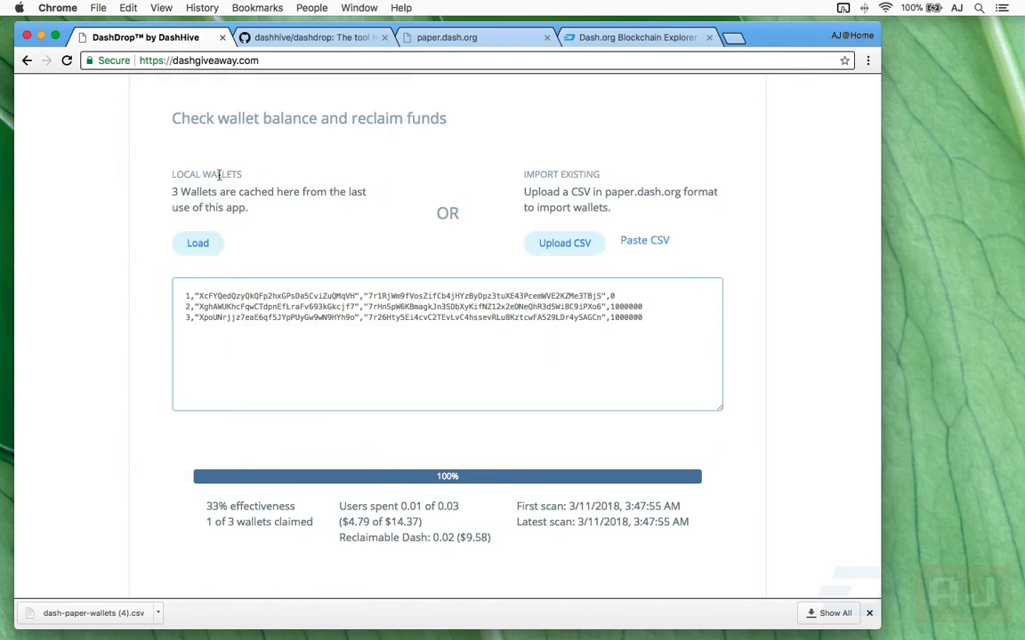
left_click(693, 315)
key("BackSpace")
type("0")
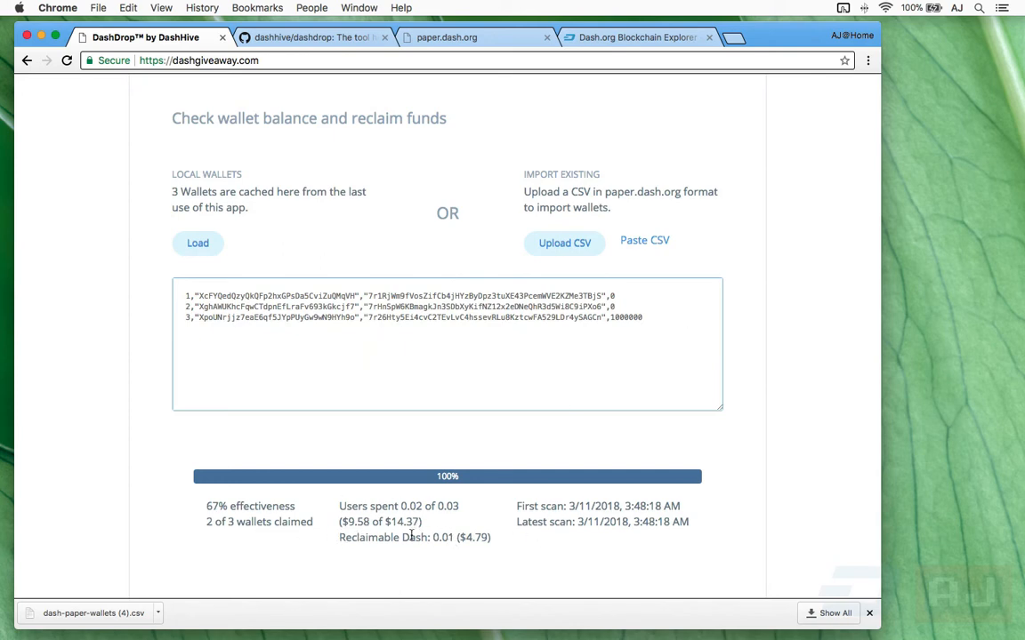
Step: Confirm reclaiming 0.01 DASH with a 0.0001 DASH fee and view the broadcast transaction ID
scroll(444, 509, "down", 1)
scroll(444, 510, "down", 3)
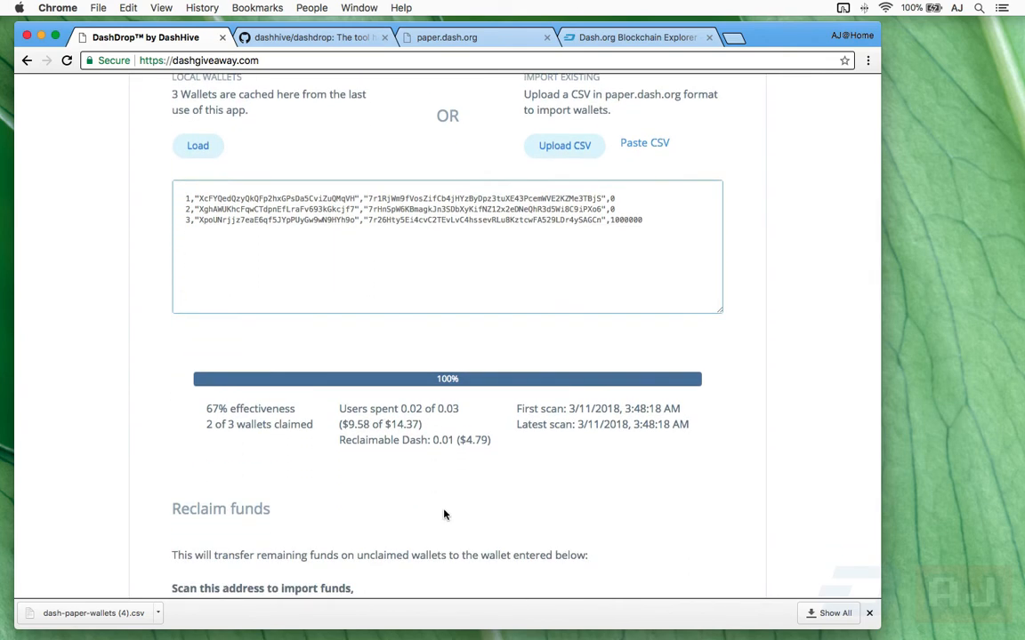
scroll(444, 514, "down", 2)
scroll(444, 510, "down", 1)
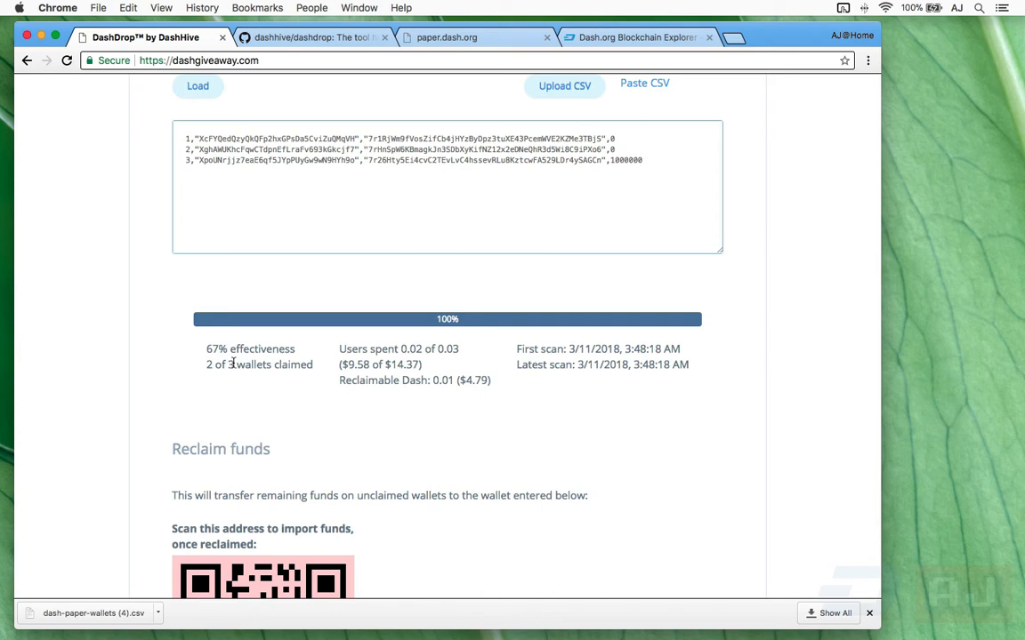
scroll(232, 364, "down", 4)
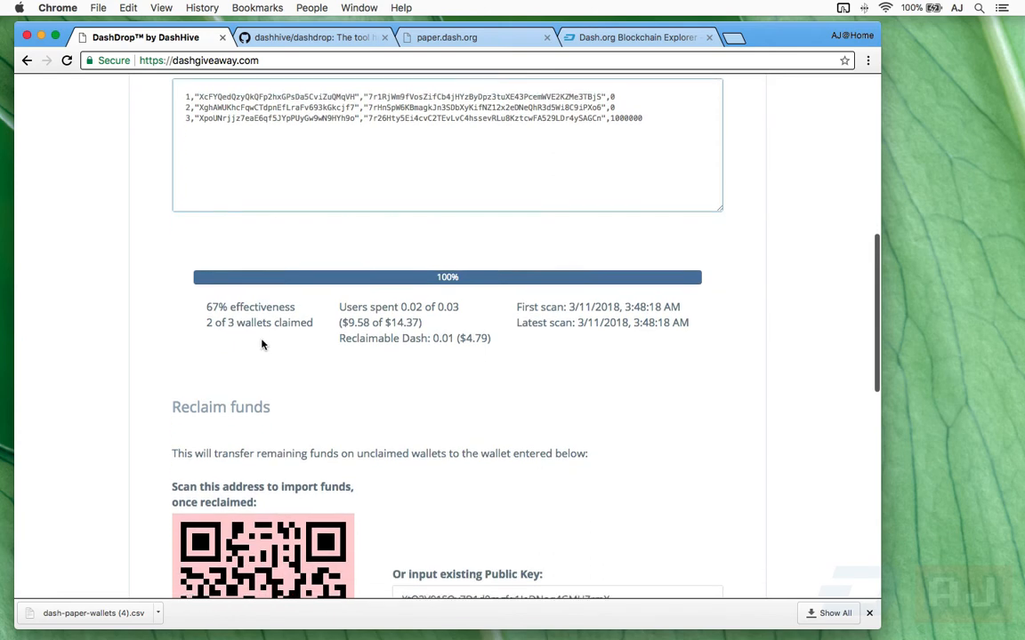
scroll(261, 344, "down", 8)
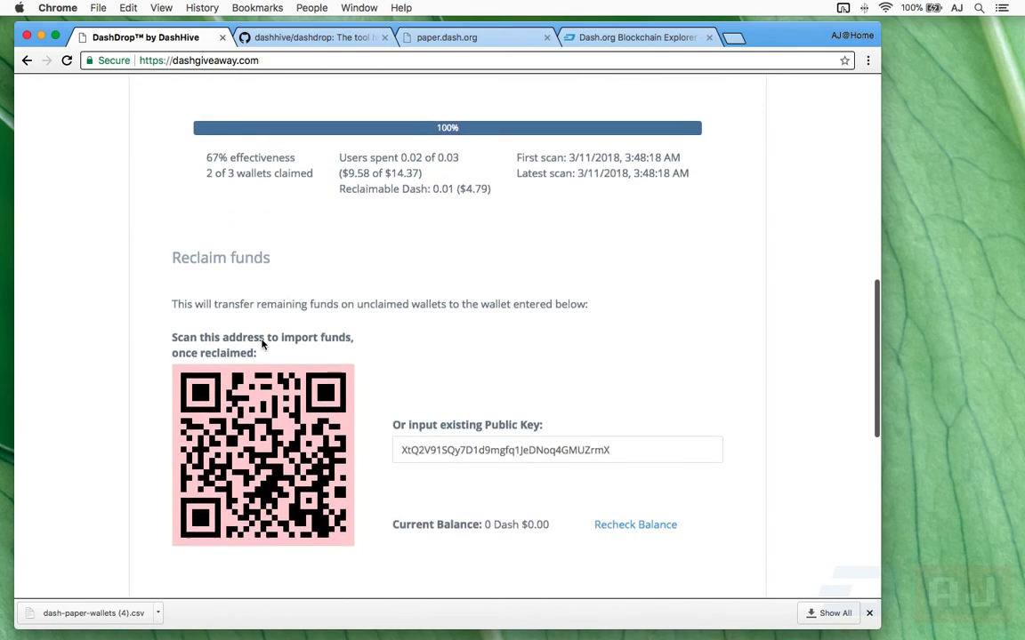
scroll(262, 344, "down", 5)
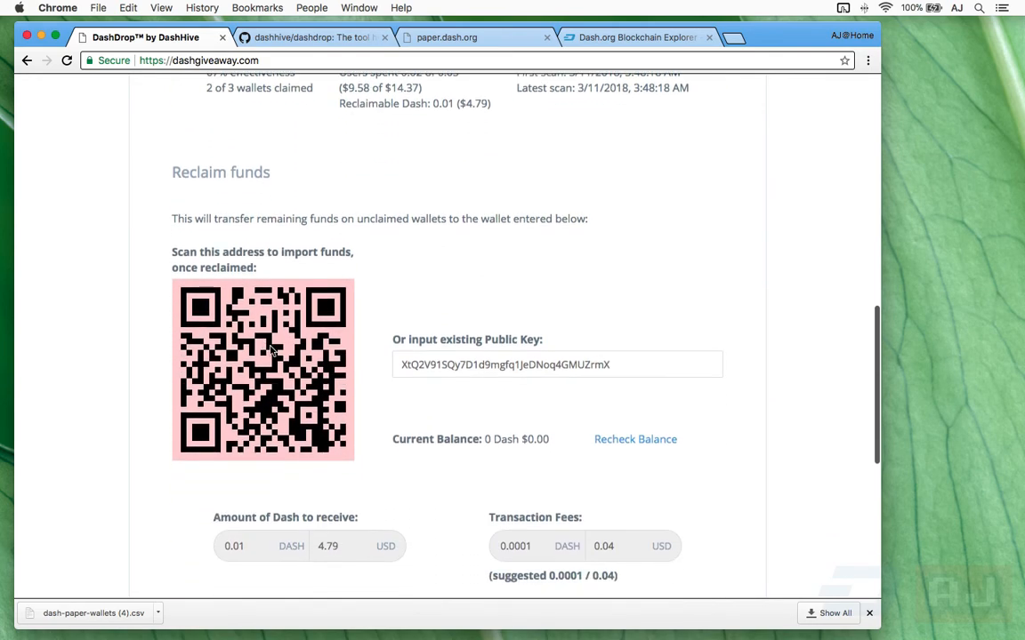
scroll(271, 350, "down", 5)
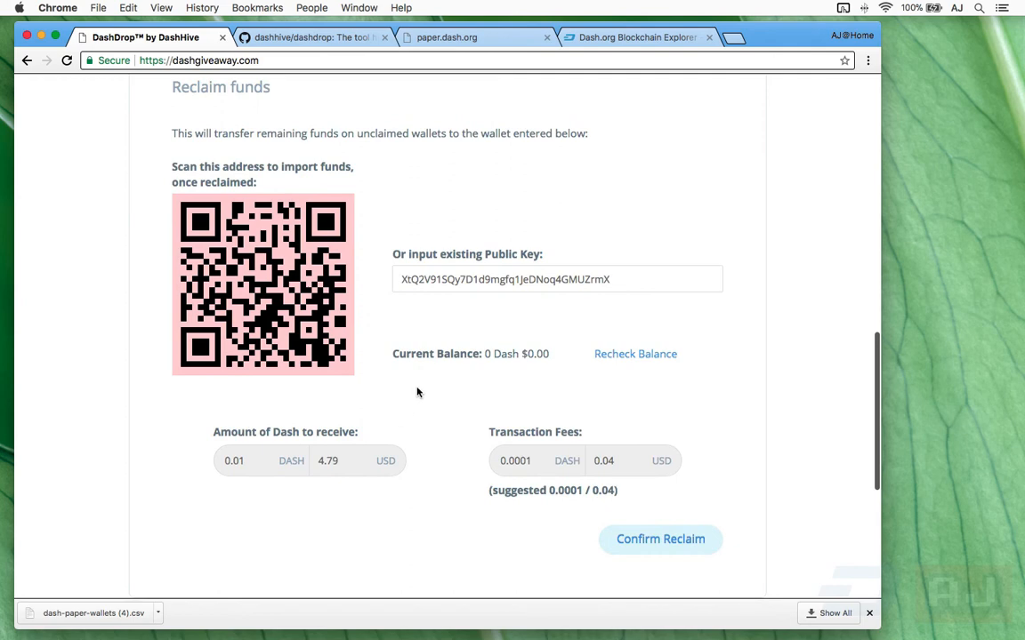
left_click(669, 541)
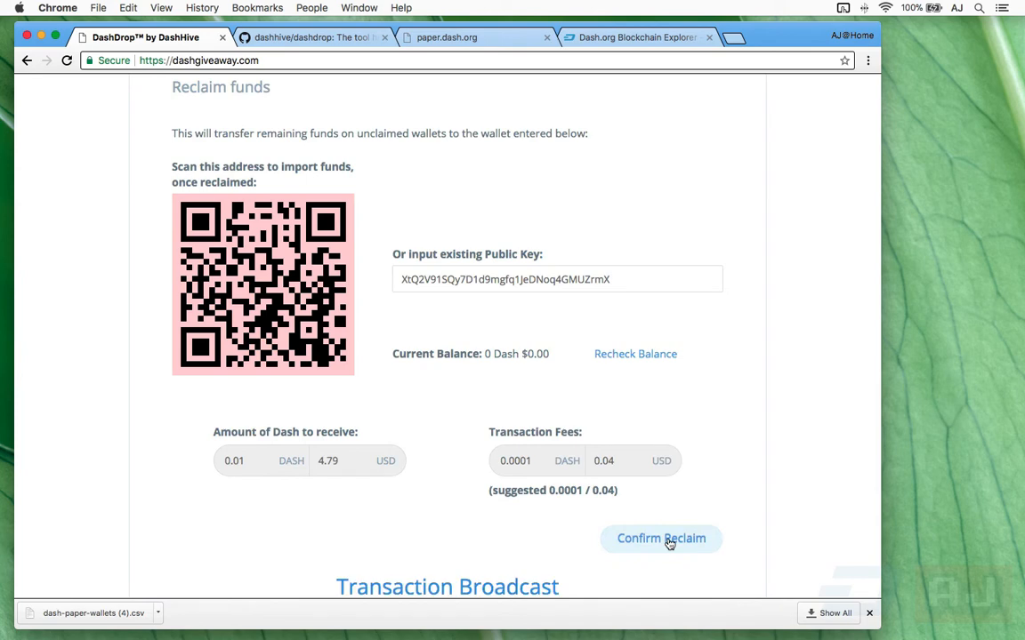
scroll(669, 544, "down", 3)
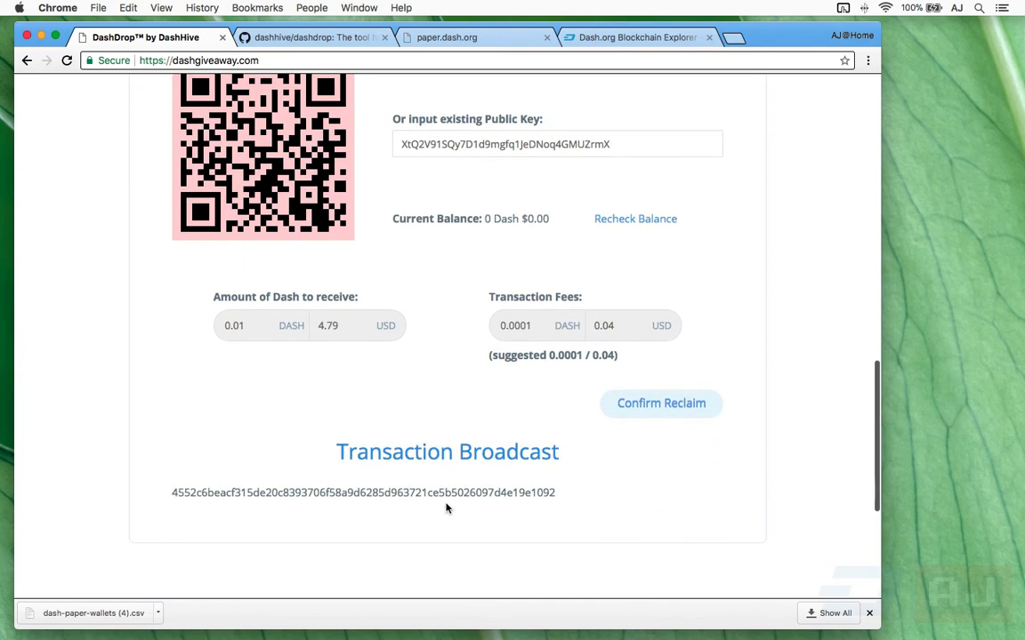
scroll(447, 498, "up", 2)
Step: Recheck the reclaim address balance and accept the 6-confirmations warning, showing 0.01 Dash ($4.79)
right_click(463, 469)
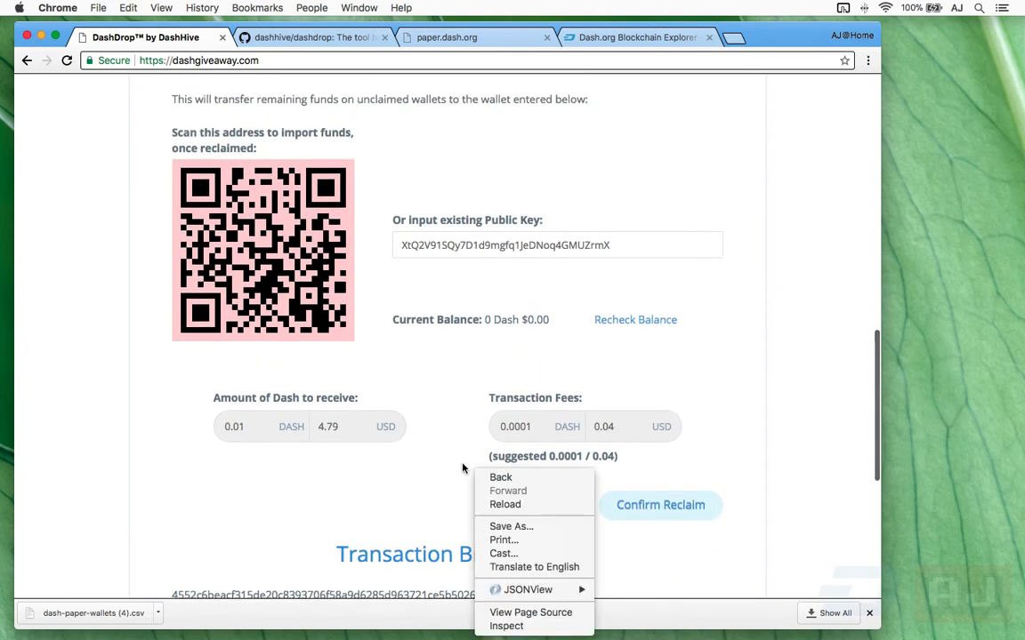
left_click(463, 468)
scroll(614, 341, "up", 1)
left_click(634, 350)
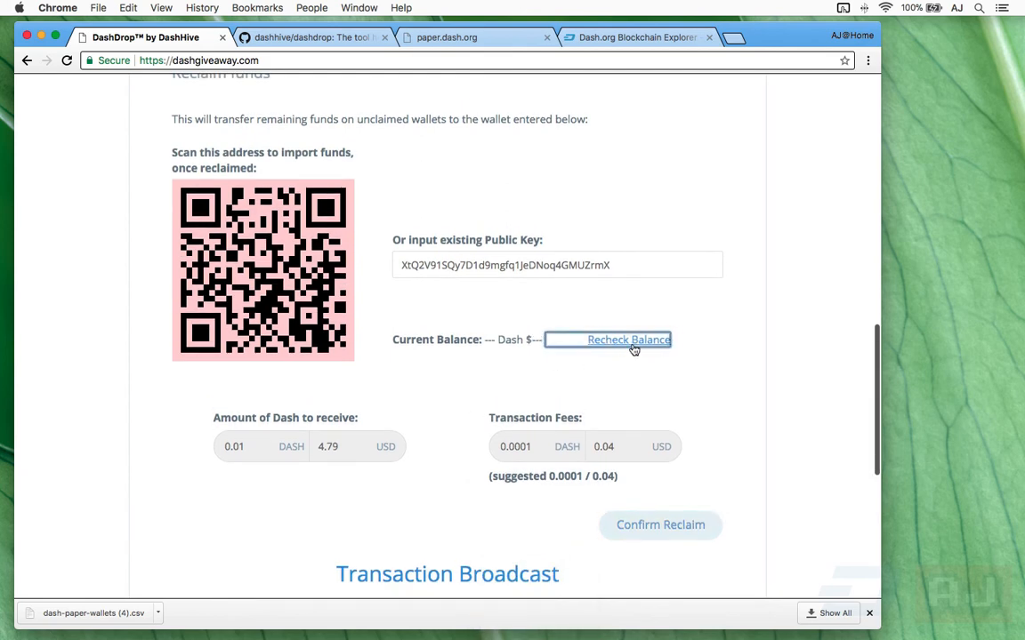
left_click(587, 147)
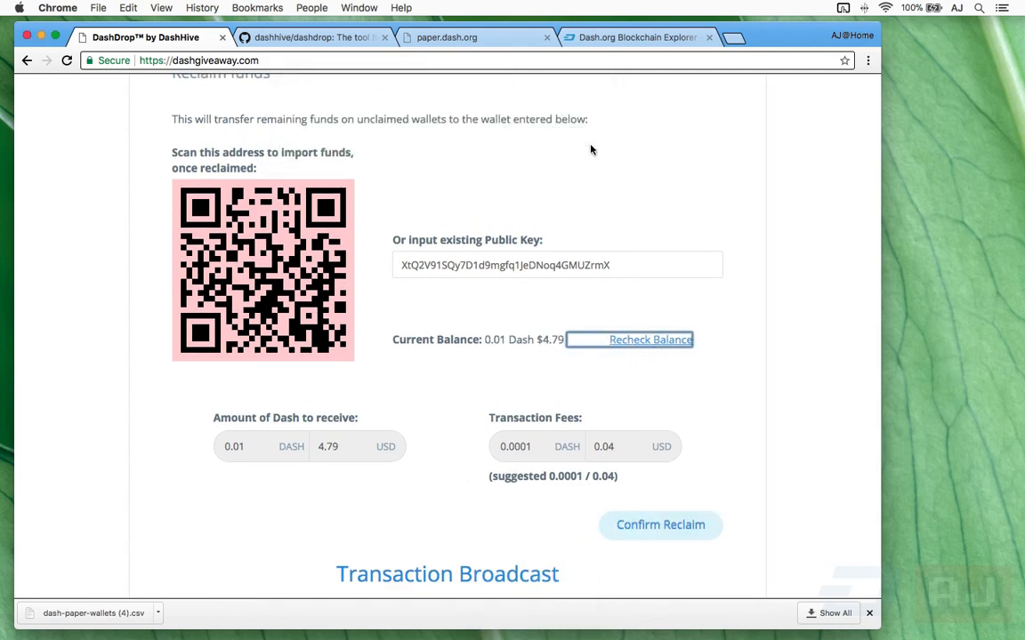
scroll(545, 388, "up", 1)
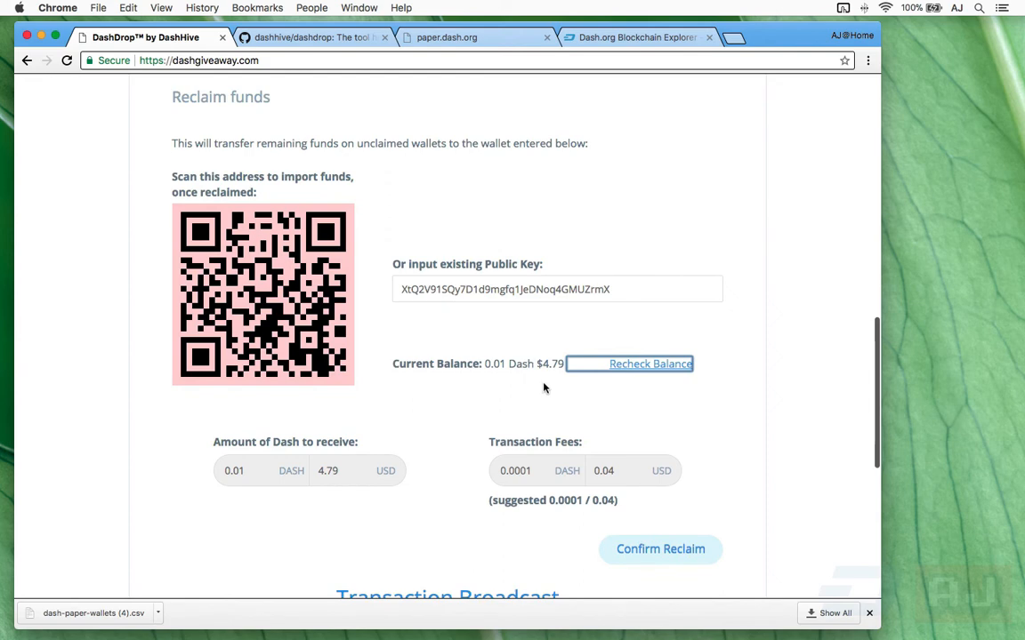
scroll(544, 387, "up", 1)
scroll(537, 403, "down", 2)
scroll(536, 400, "up", 2)
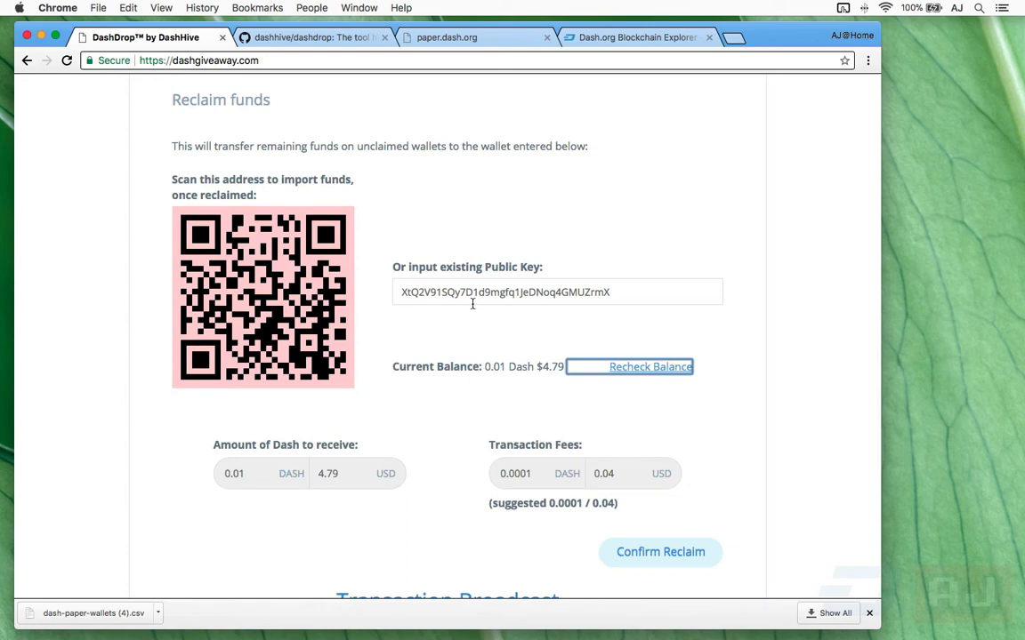
left_click(156, 351)
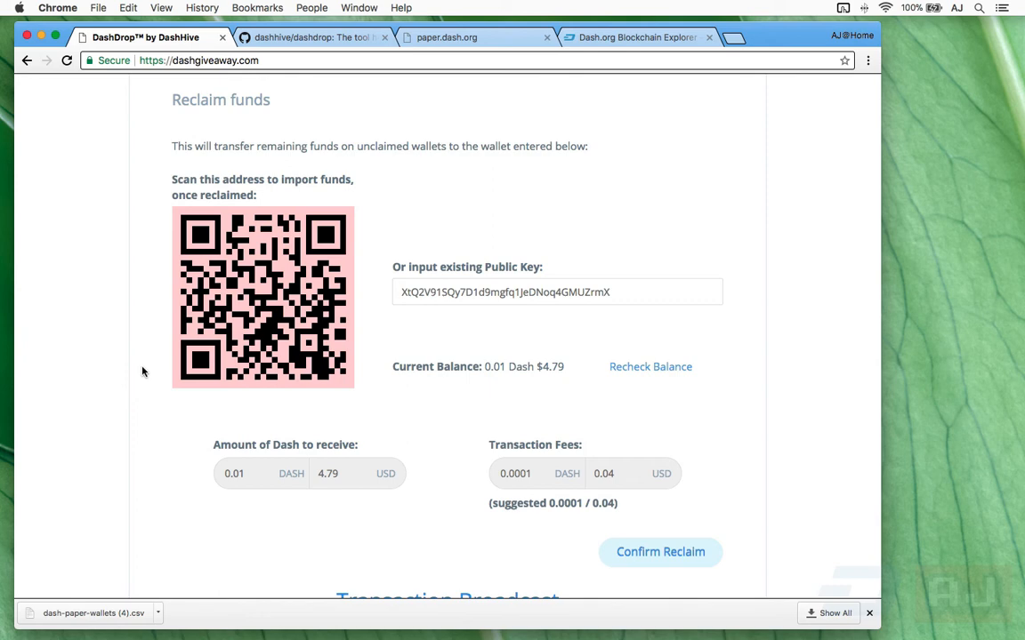
scroll(143, 372, "up", 5)
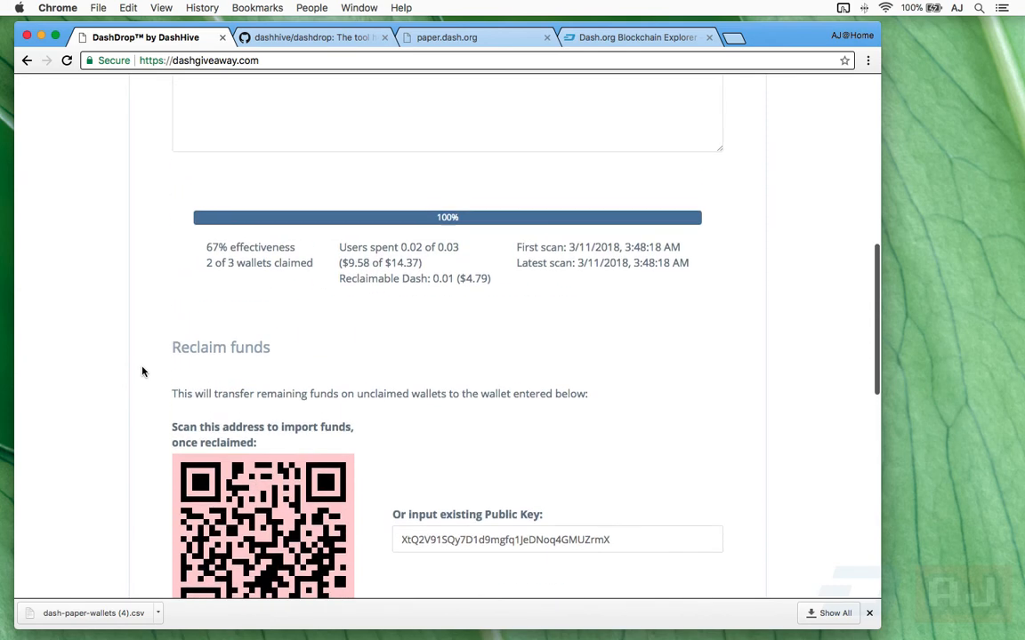
scroll(143, 371, "up", 4)
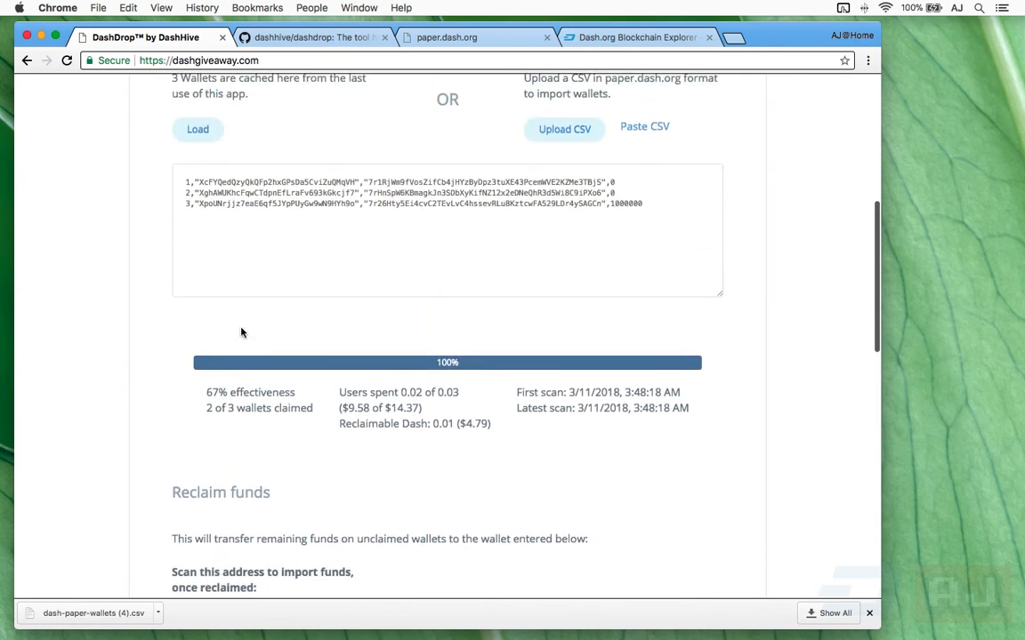
scroll(240, 333, "up", 1)
scroll(281, 345, "up", 1)
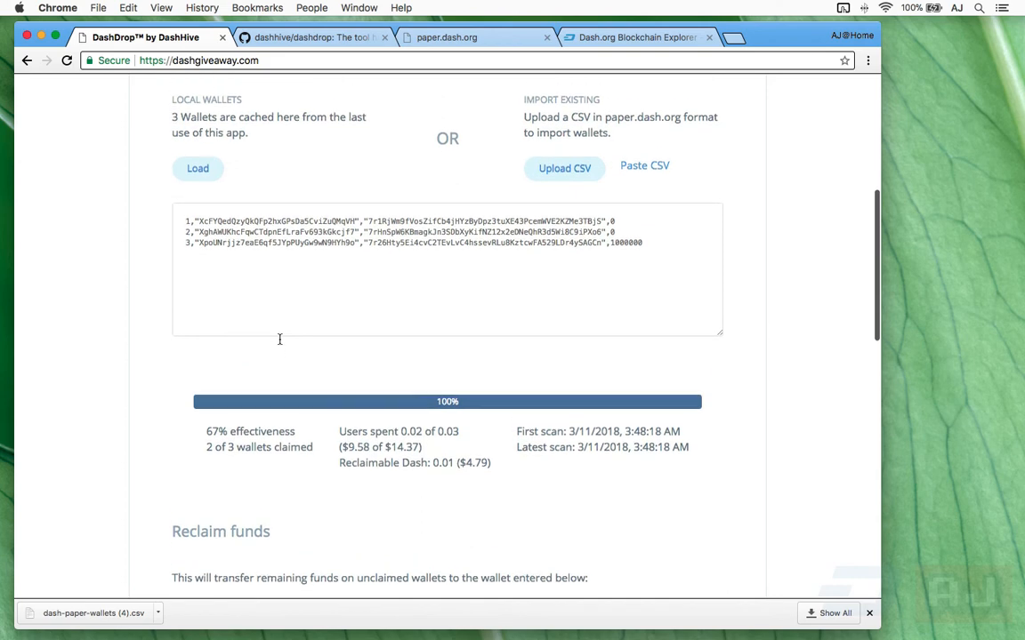
scroll(279, 338, "down", 1)
scroll(292, 420, "down", 1)
scroll(293, 421, "up", 3)
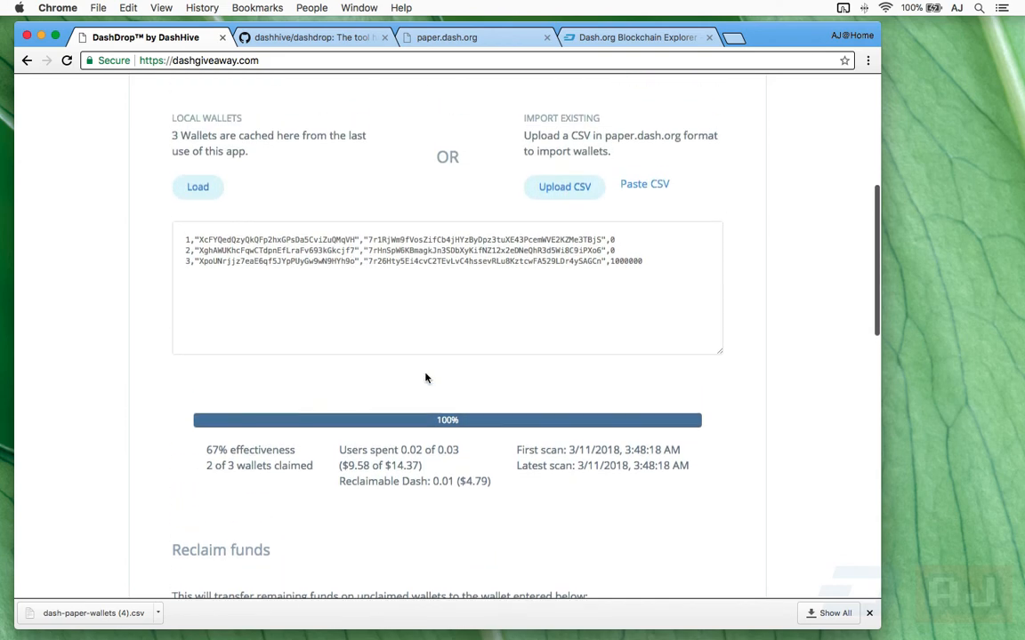
left_click(654, 264)
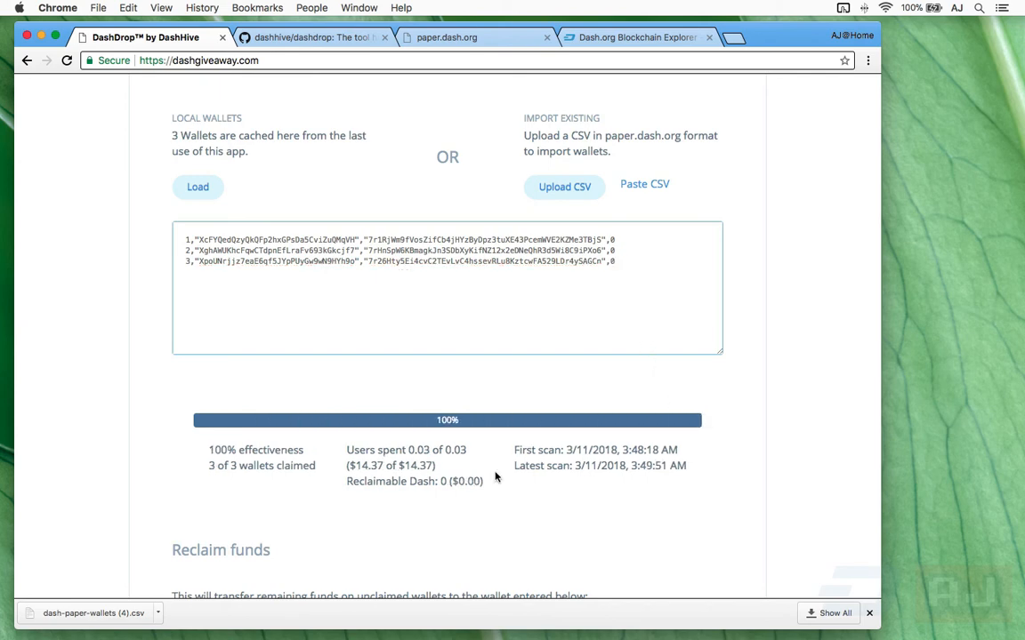
scroll(328, 348, "down", 5)
scroll(325, 352, "up", 3)
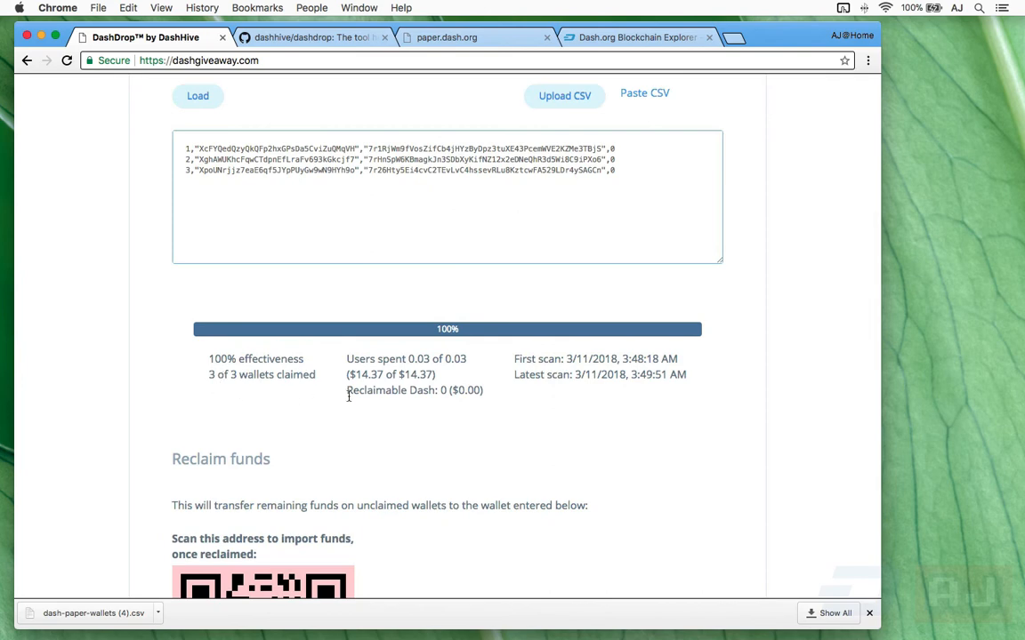
scroll(339, 395, "down", 5)
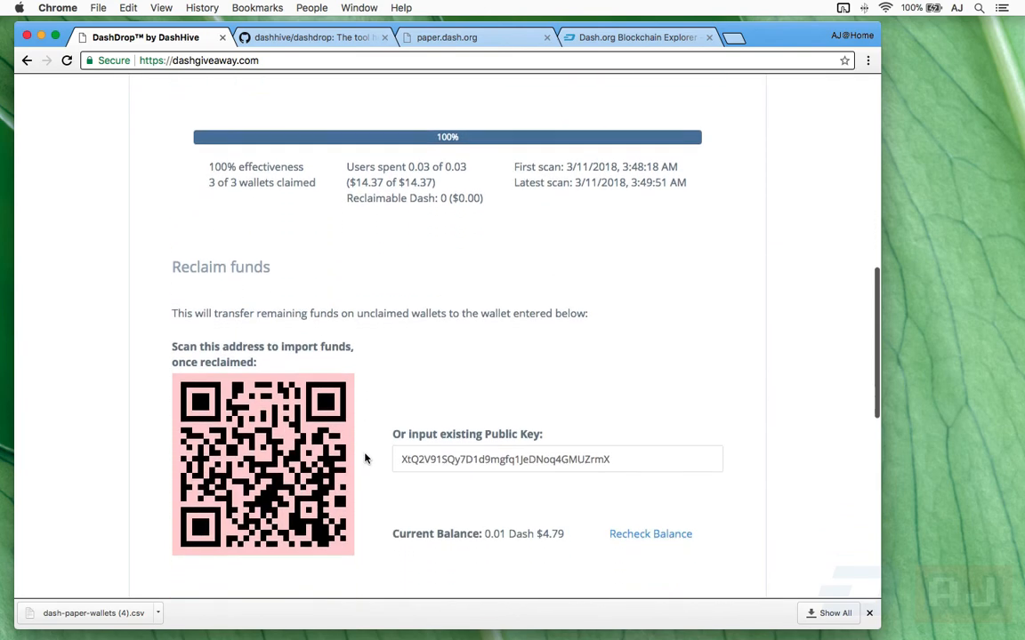
scroll(364, 459, "up", 1)
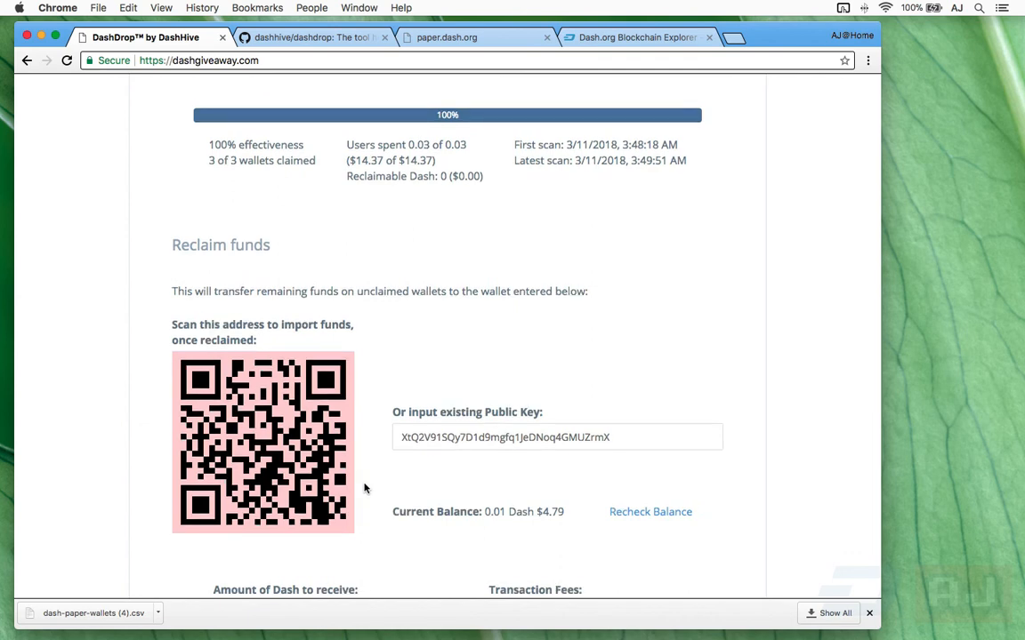
scroll(365, 487, "down", 3)
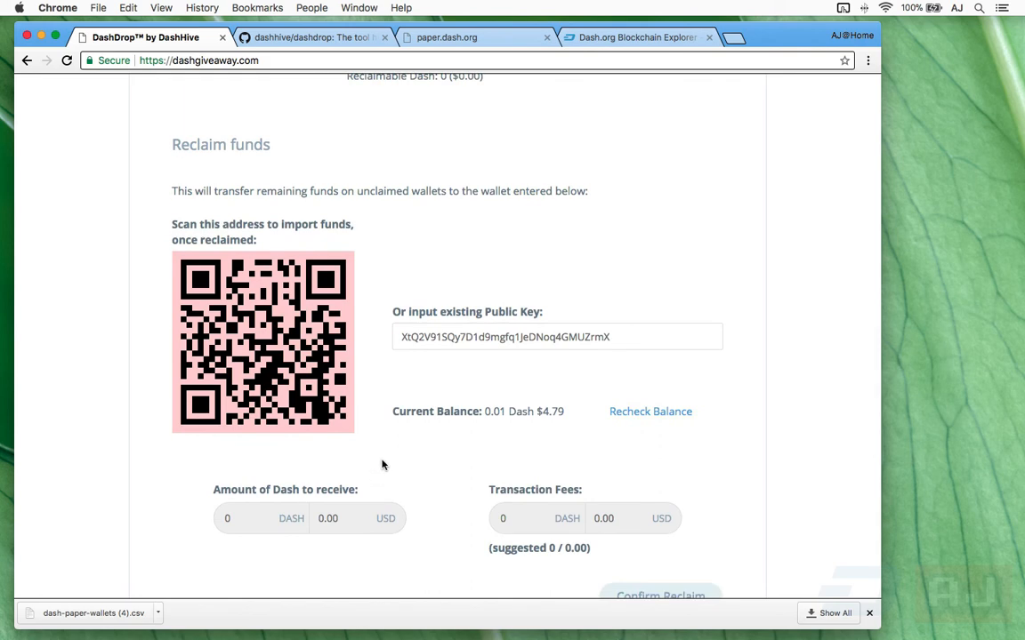
scroll(382, 464, "down", 5)
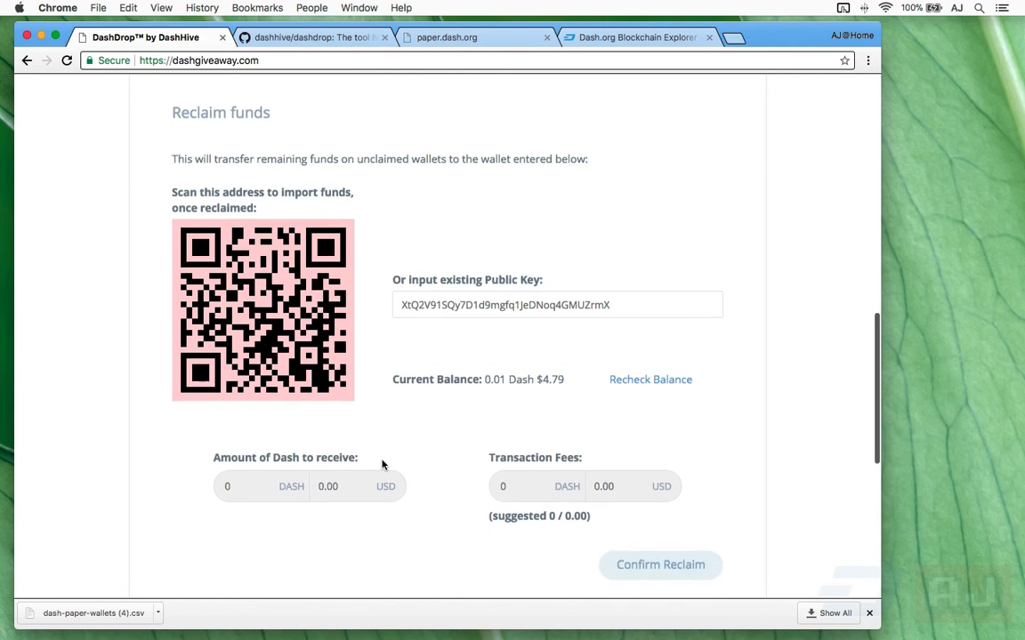
scroll(383, 465, "down", 6)
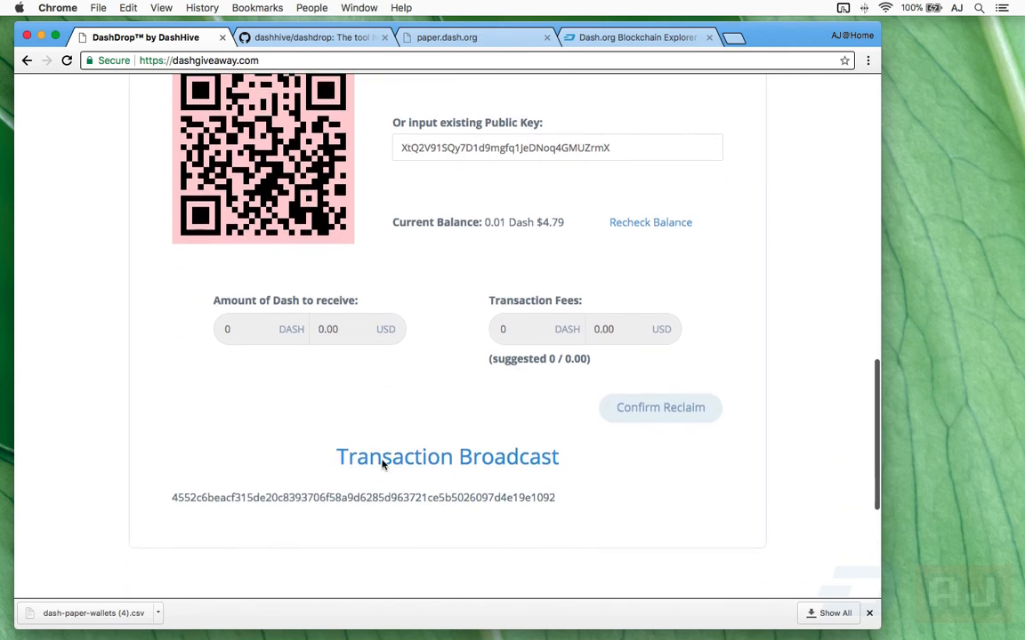
scroll(383, 464, "up", 20)
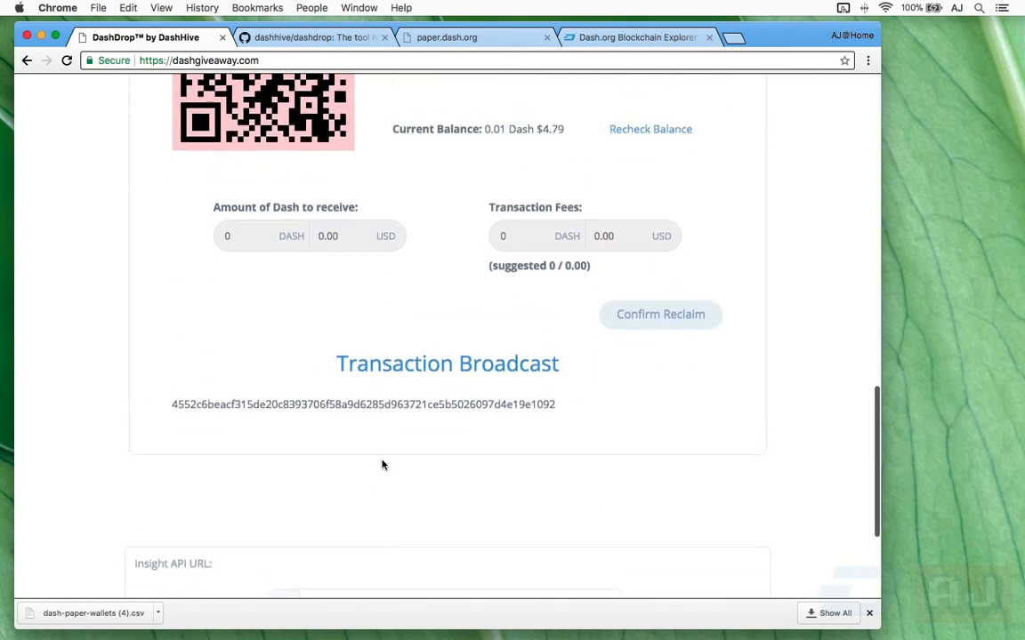
scroll(382, 465, "up", 13)
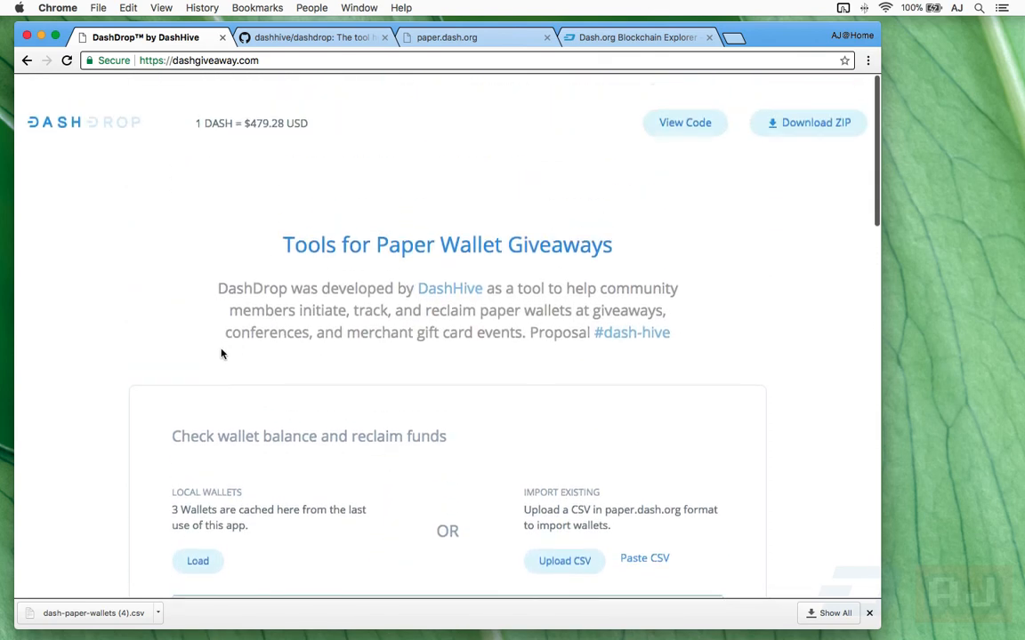
Step: Clear All Application Data, confirming both the no-backups and lost-unreclaimed-money warnings
scroll(77, 351, "down", 1)
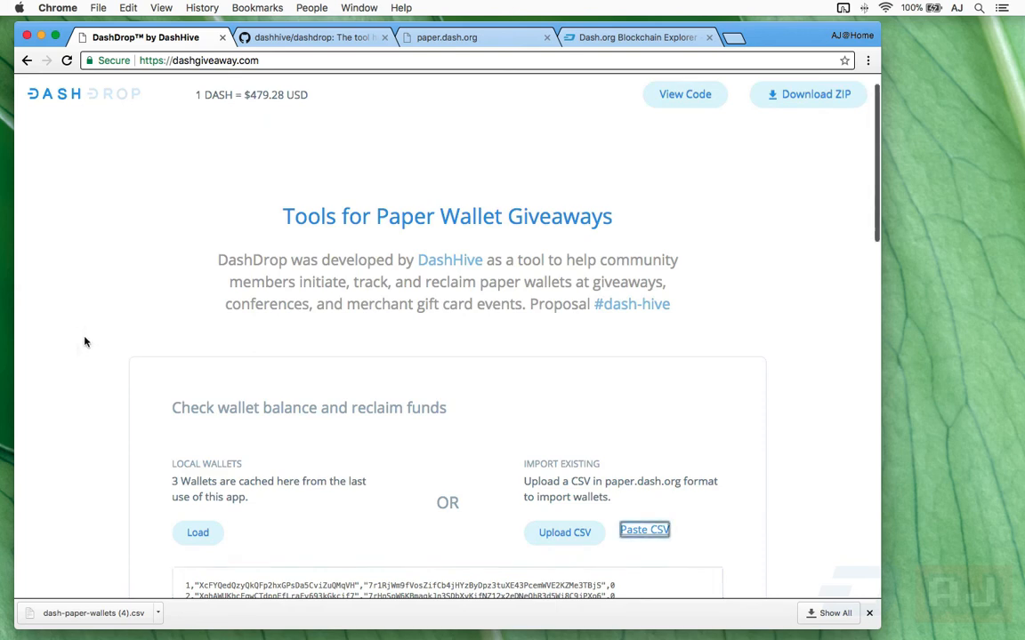
scroll(79, 369, "down", 4)
scroll(78, 369, "down", 20)
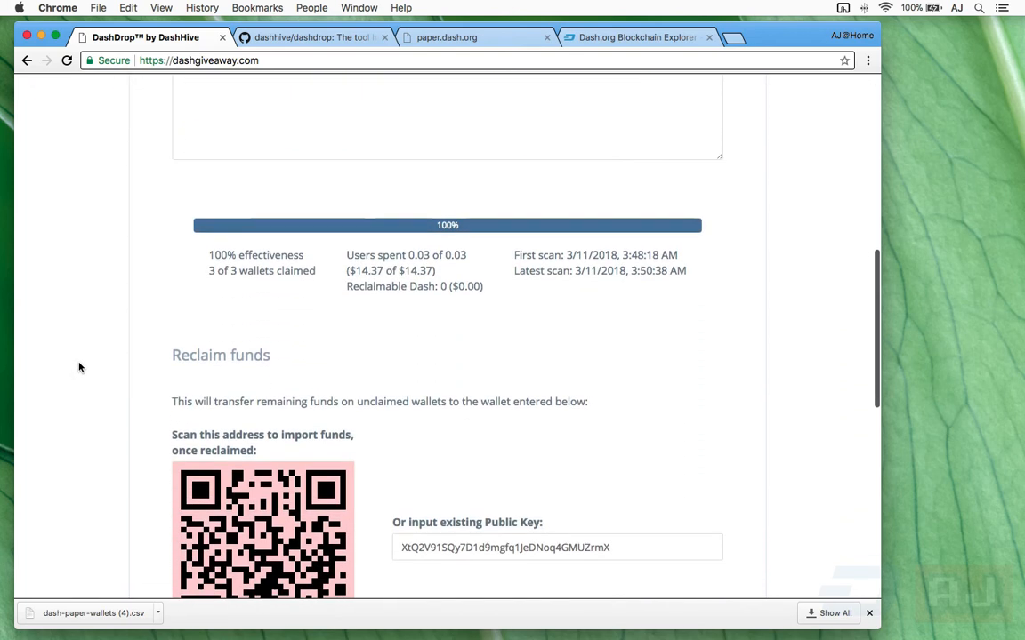
scroll(78, 368, "down", 4)
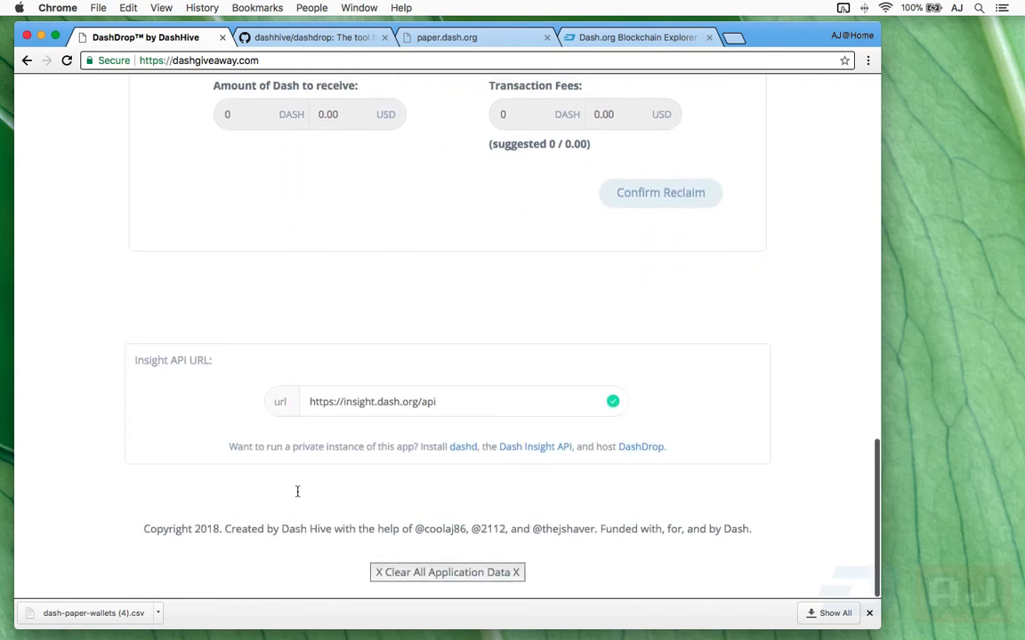
left_click(454, 576)
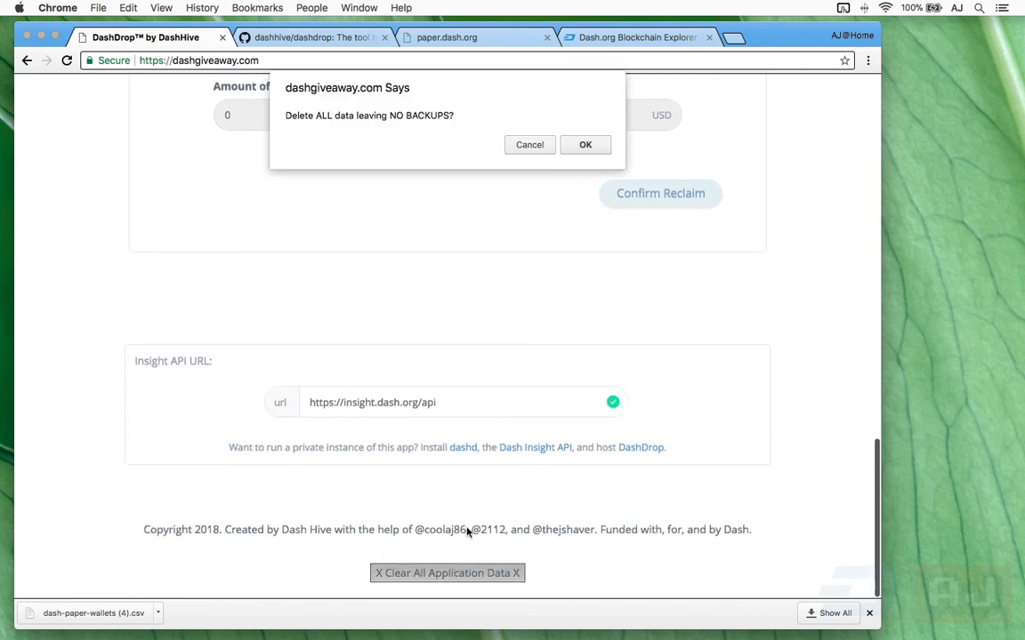
left_click(589, 144)
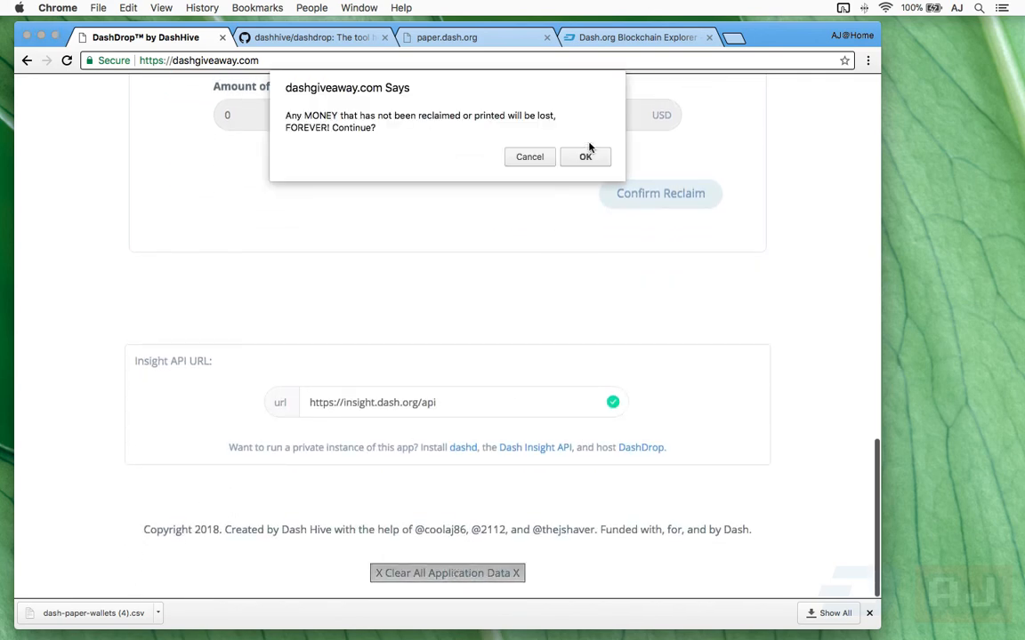
left_click(591, 157)
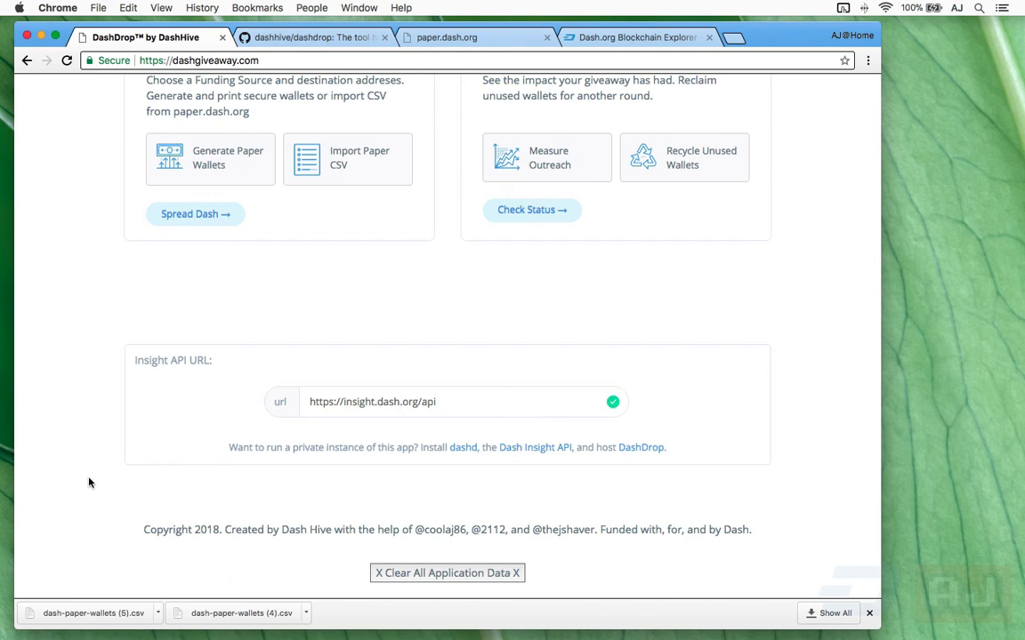
scroll(87, 490, "up", 2)
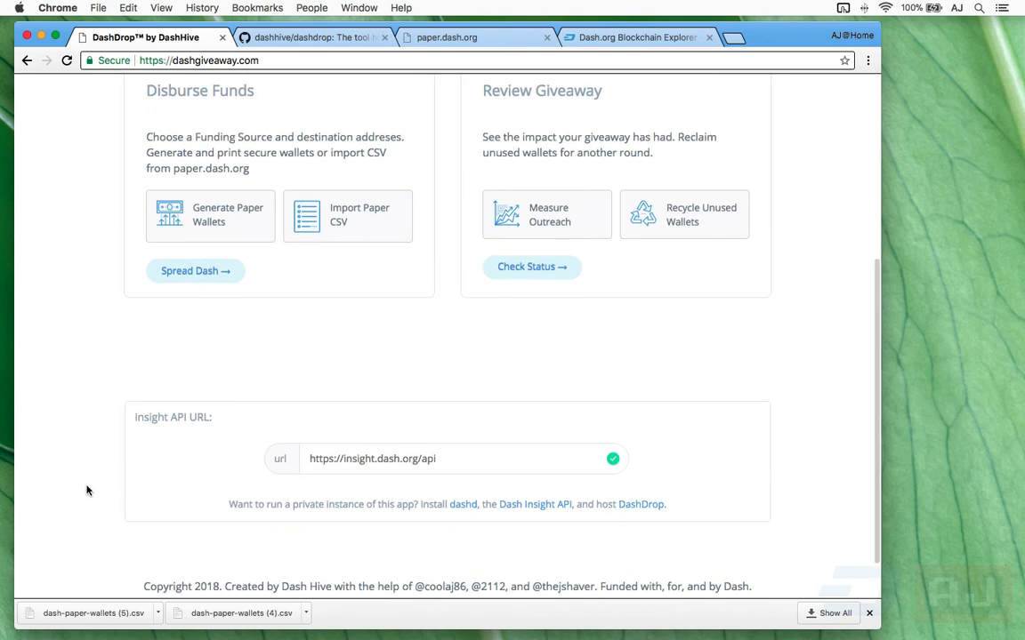
scroll(87, 490, "up", 8)
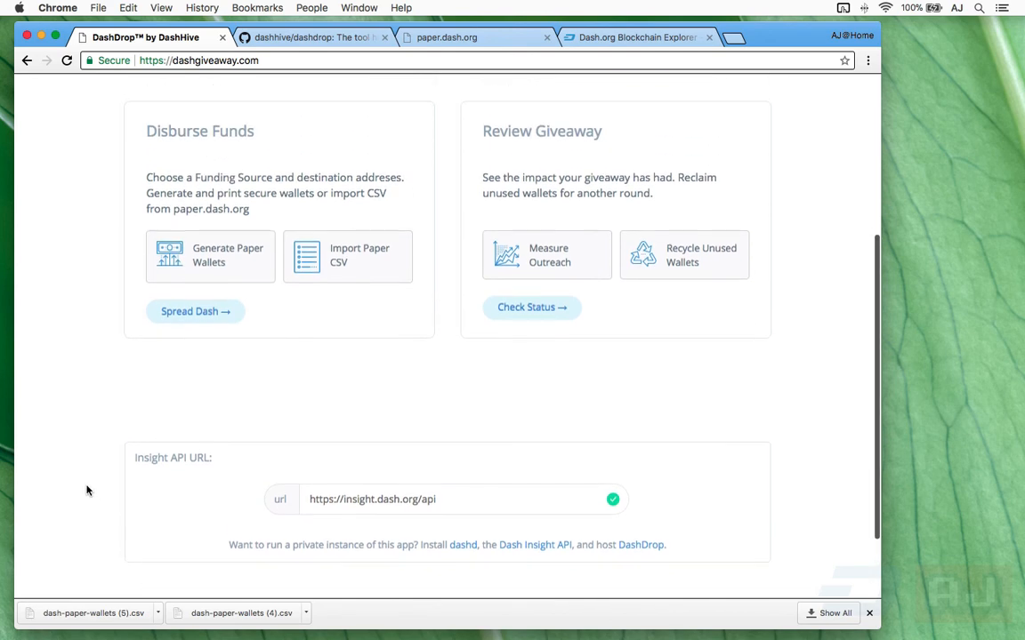
scroll(88, 491, "up", 2)
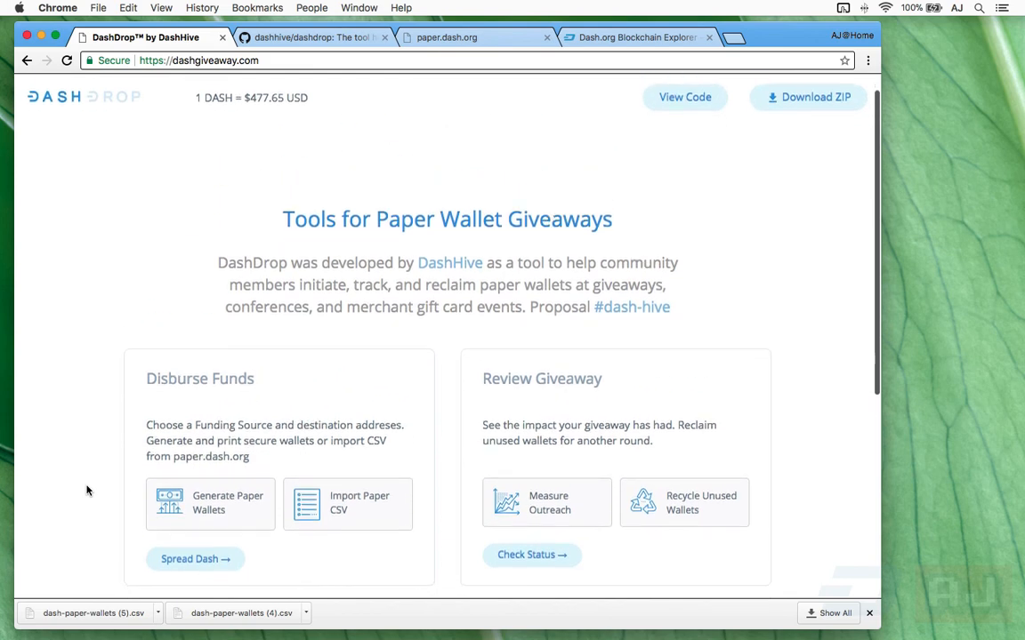
Step: Reopen Check Status to list the 3 locally cached wallets in the CSV box
left_click(66, 60)
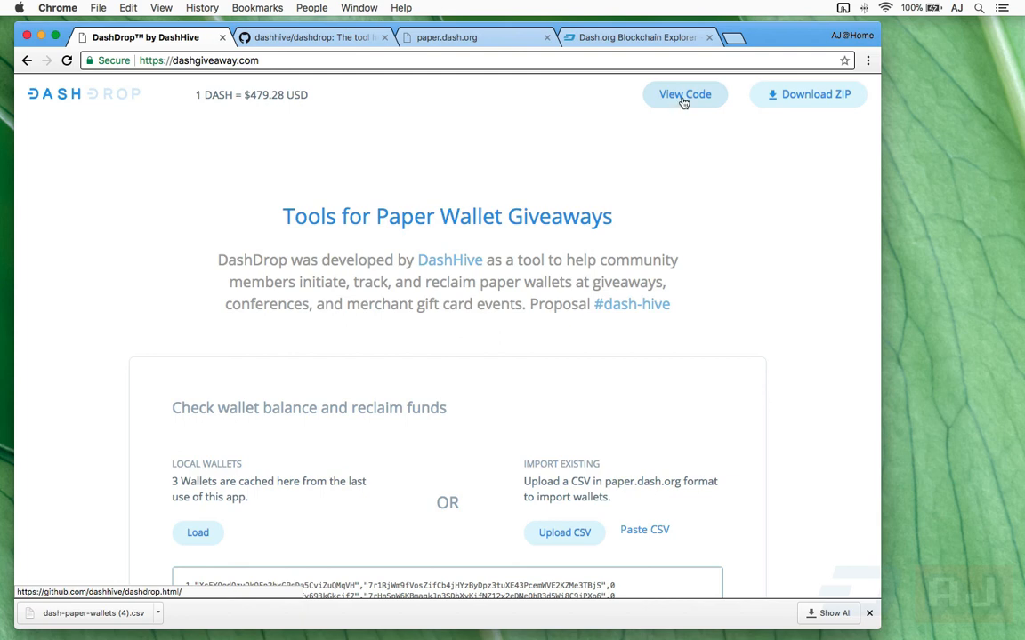
left_click(312, 34)
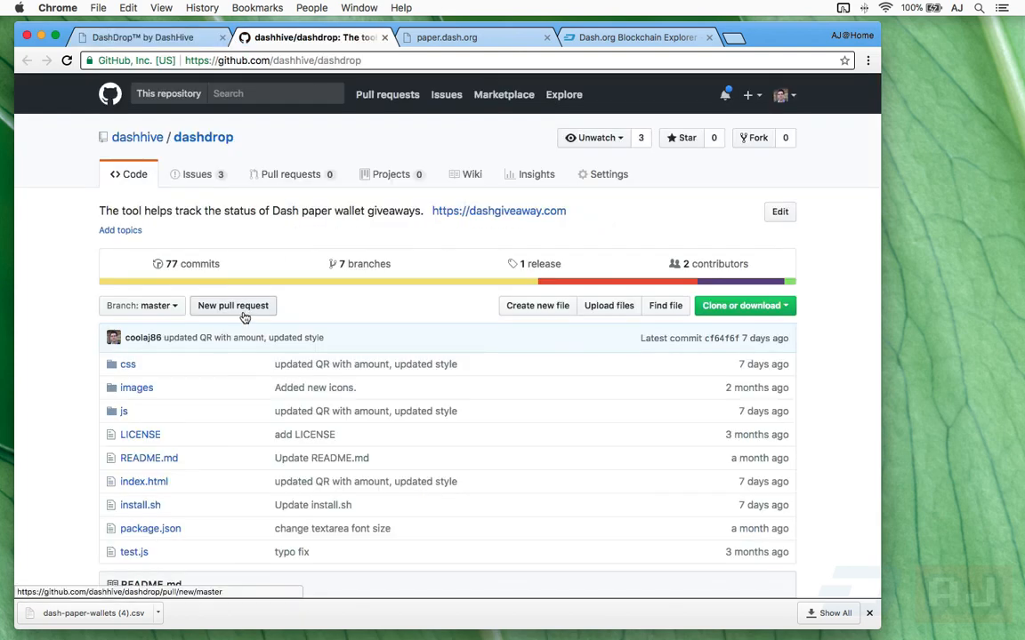
scroll(245, 316, "down", 2)
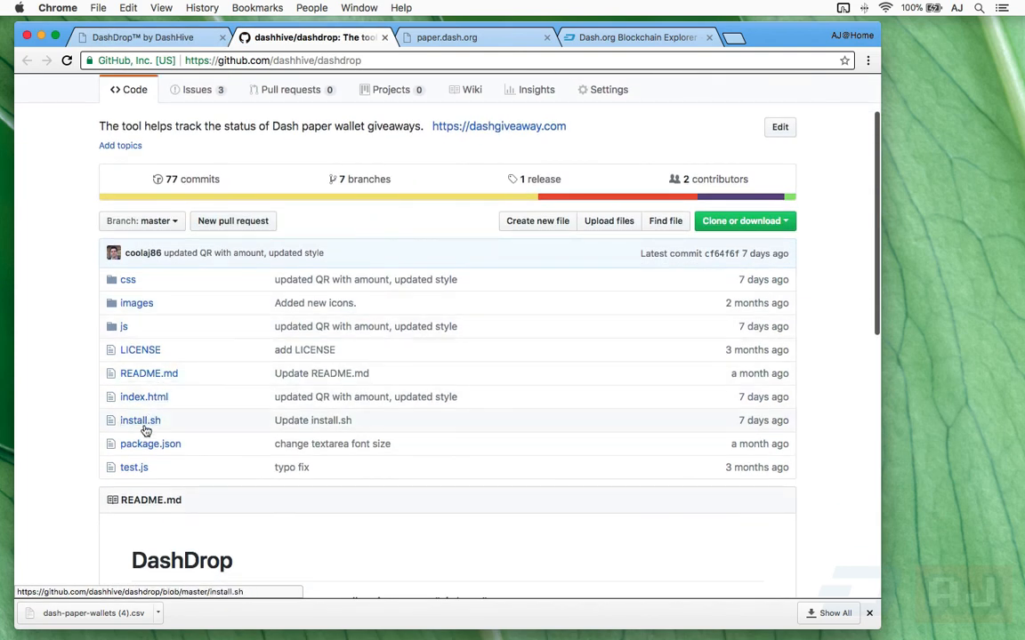
scroll(143, 423, "down", 1)
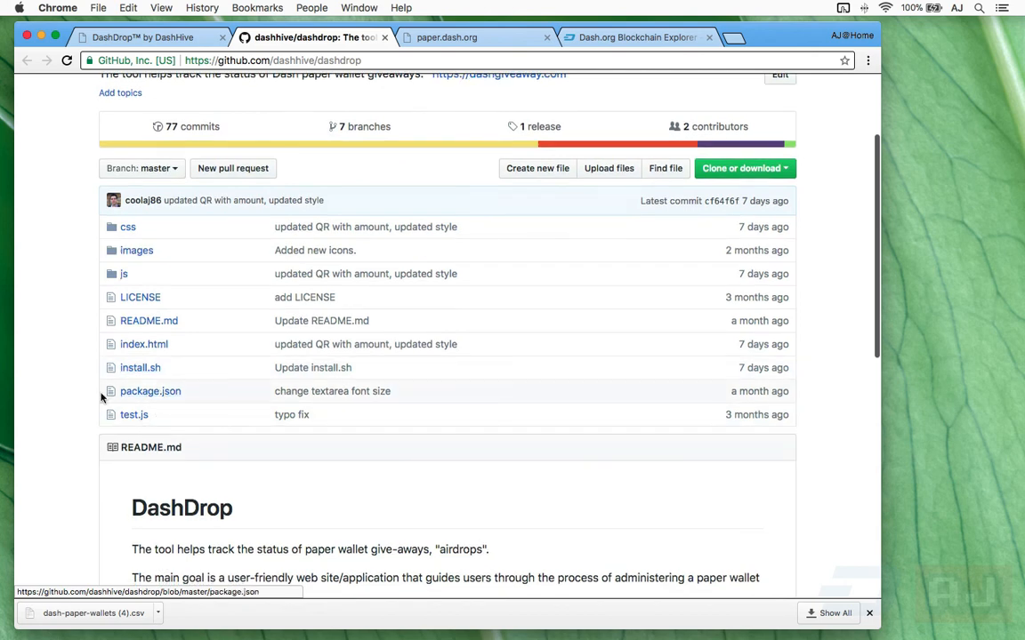
scroll(157, 332, "up", 3)
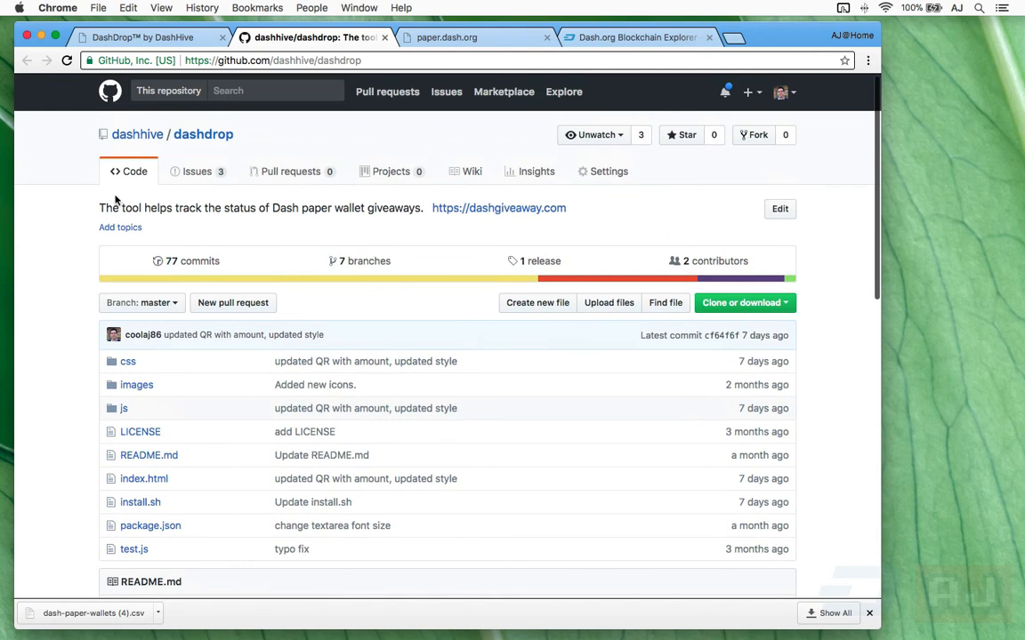
left_click(142, 40)
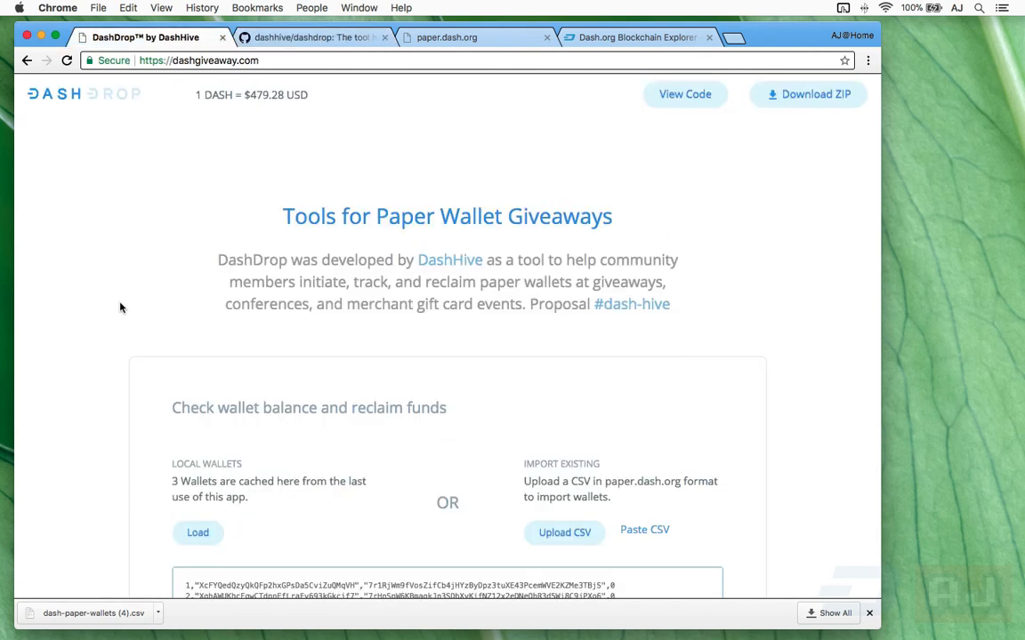
scroll(121, 307, "down", 15)
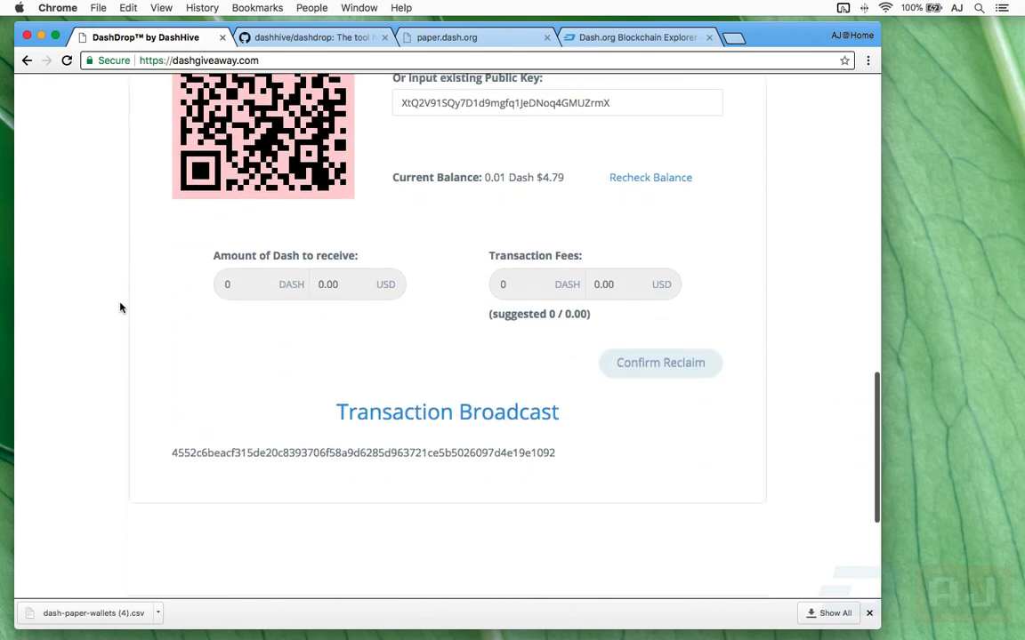
scroll(121, 308, "down", 5)
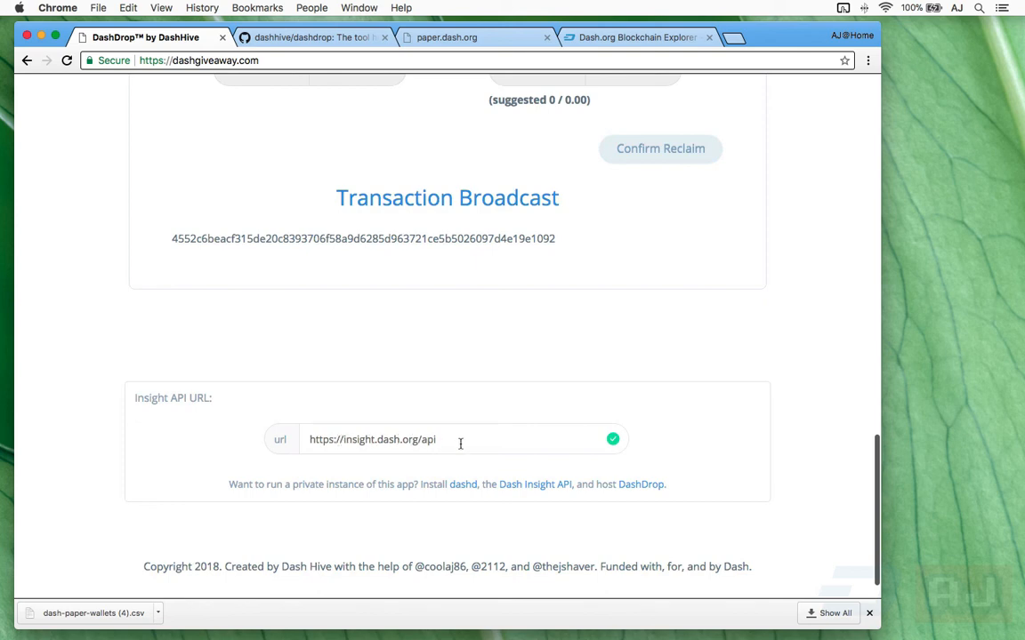
scroll(423, 426, "up", 12)
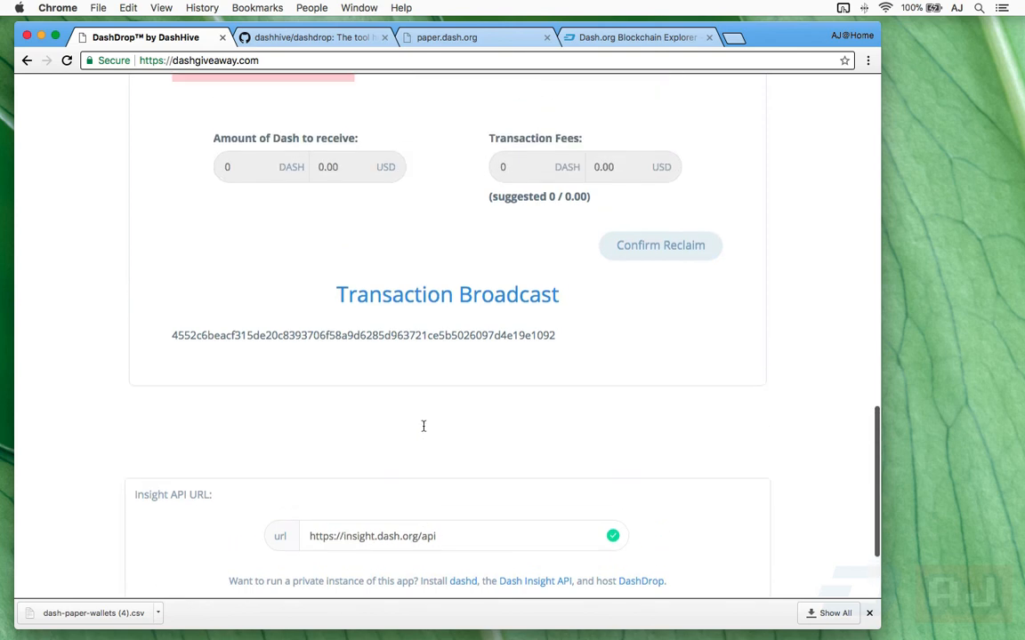
scroll(424, 426, "up", 4)
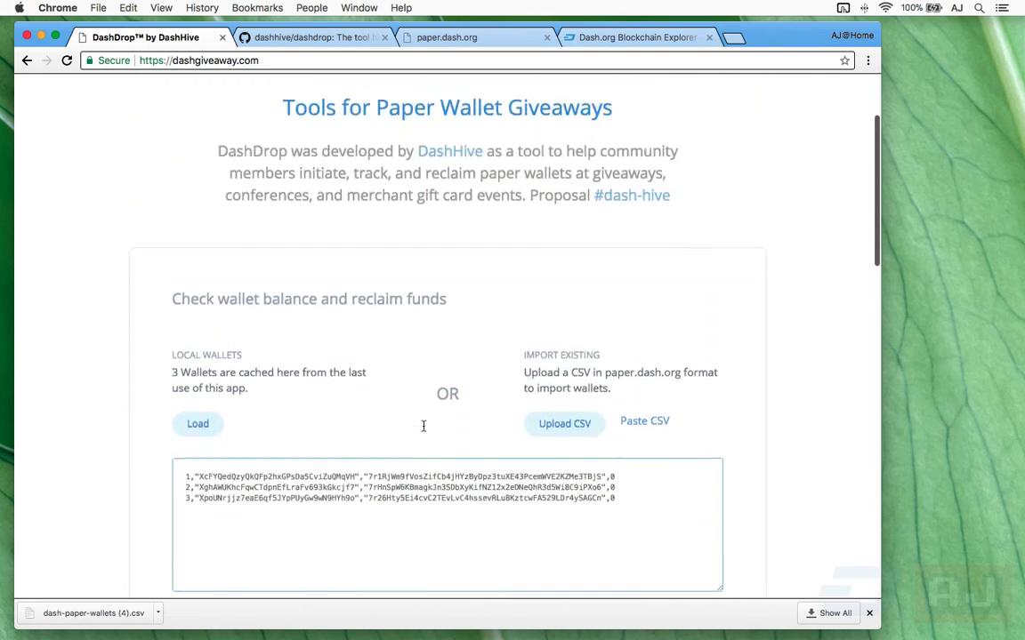